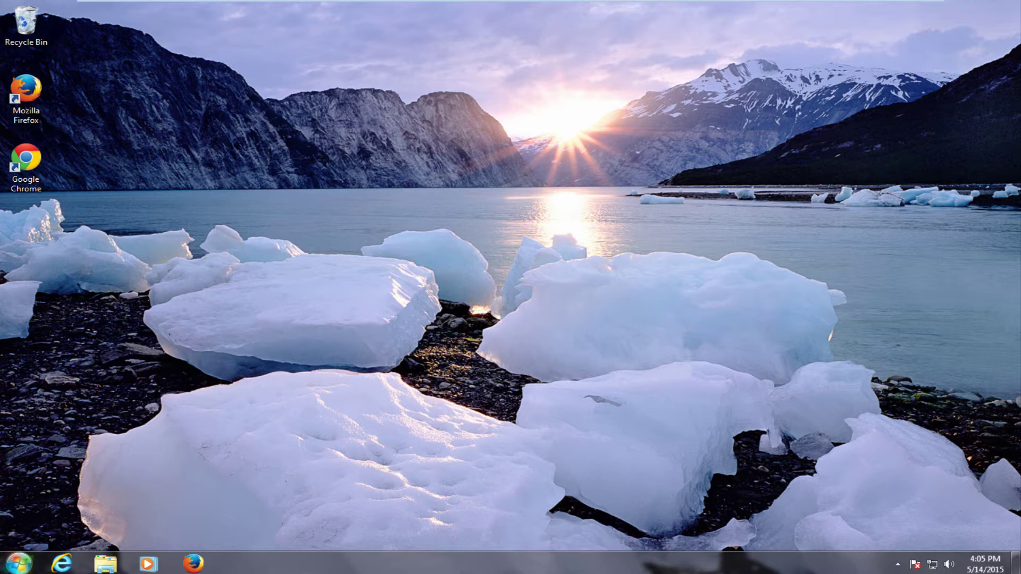
Launch System Configuration by running msconfig from the Start search.
left_click(19, 563)
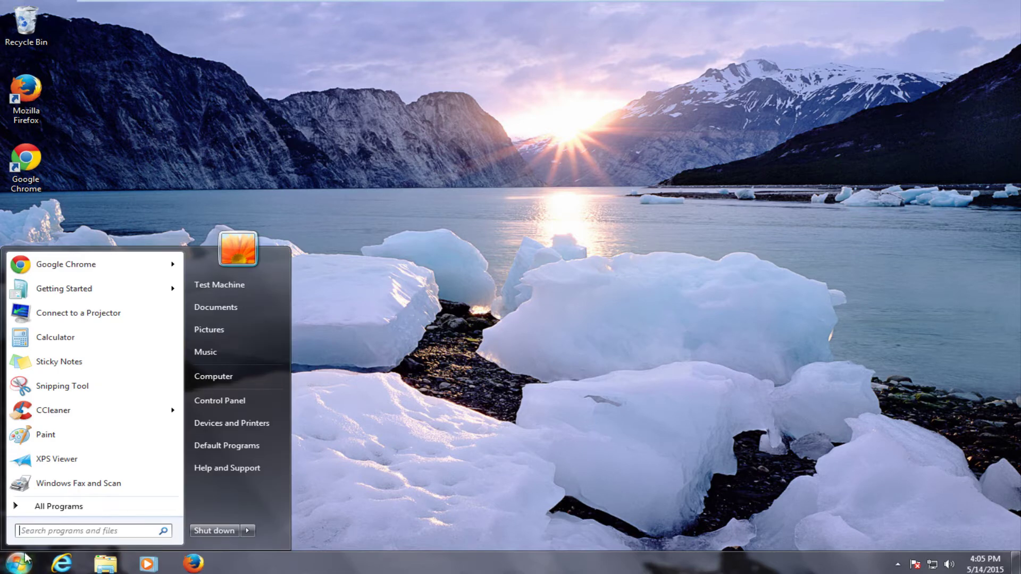
type("msc")
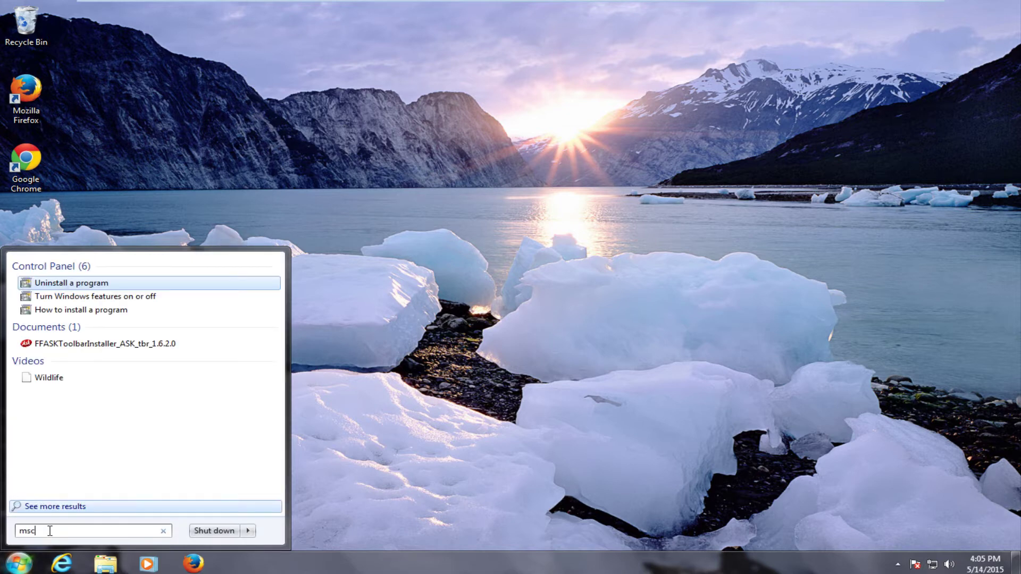
type("onfig")
key("Return")
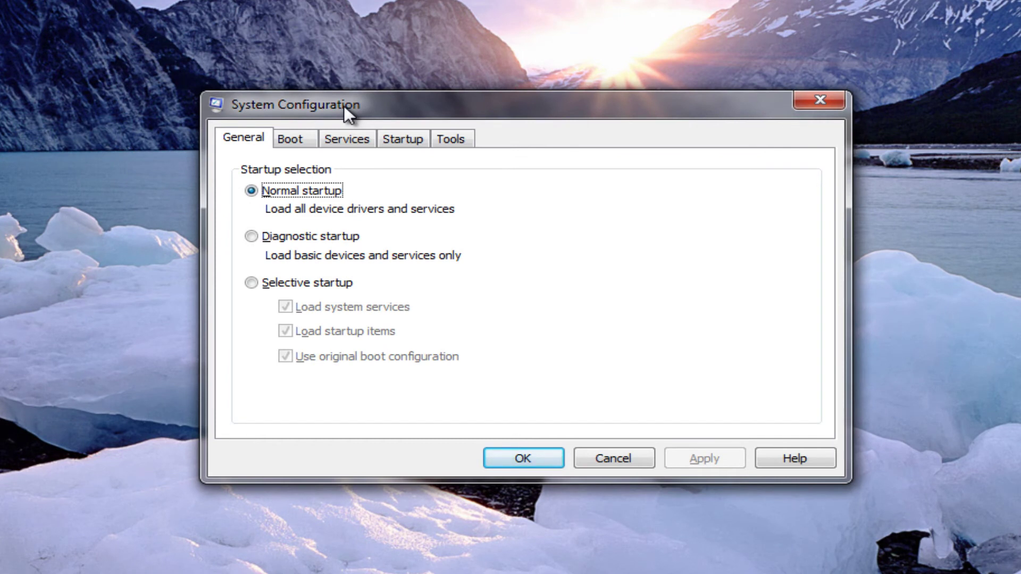
On the Startup tab, widen the columns and select the VProtect Application entry.
left_click(417, 139)
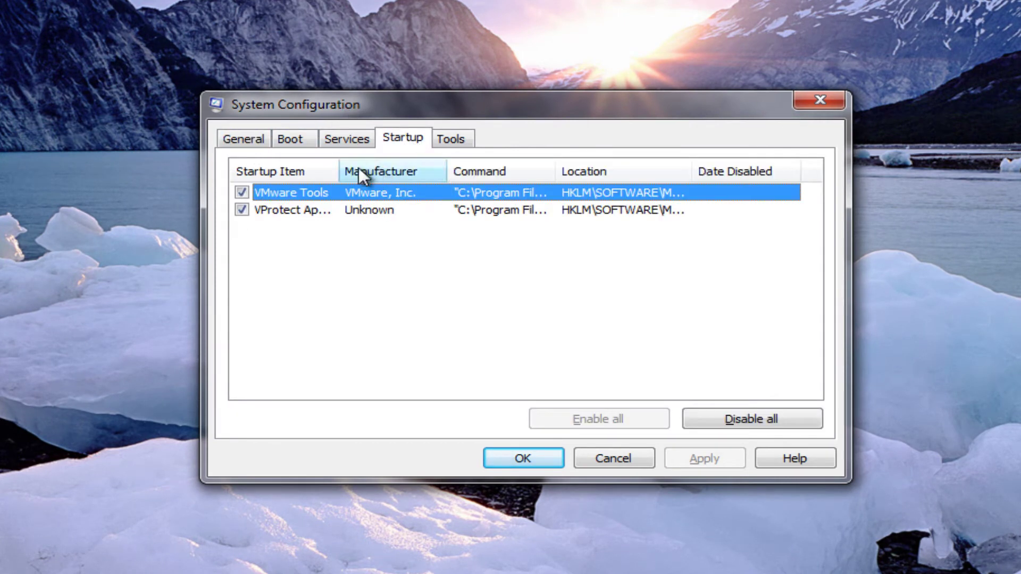
left_click_drag(335, 167, 453, 170)
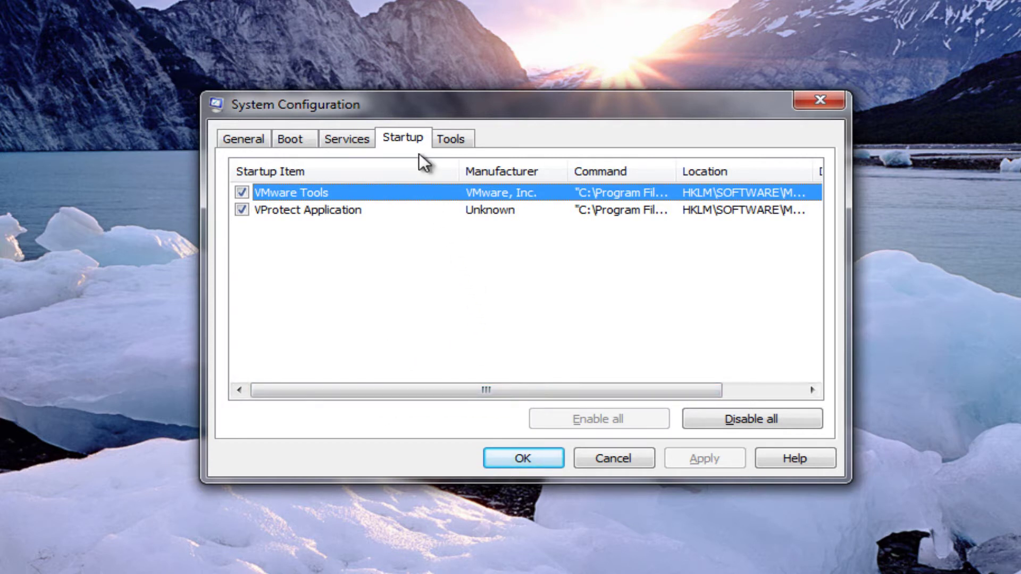
left_click_drag(446, 391, 288, 159)
left_click_drag(553, 390, 638, 372)
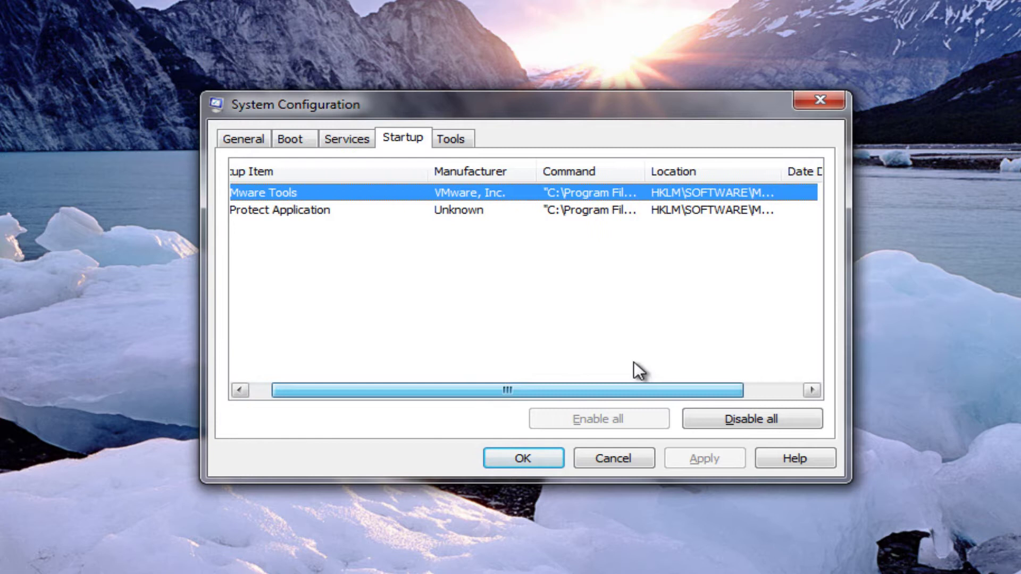
left_click_drag(581, 173, 663, 170)
left_click_drag(518, 394, 449, 394)
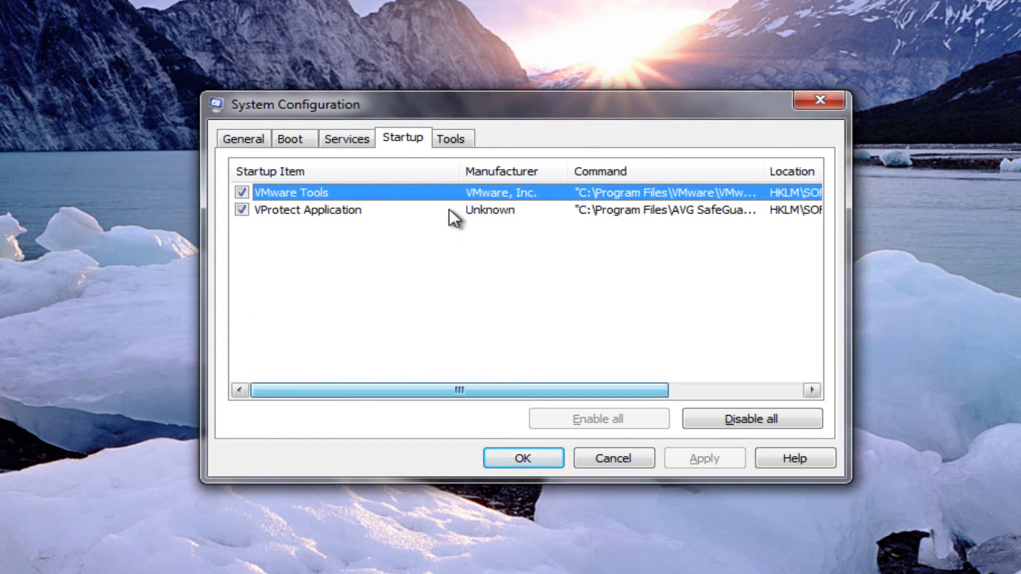
left_click(546, 211)
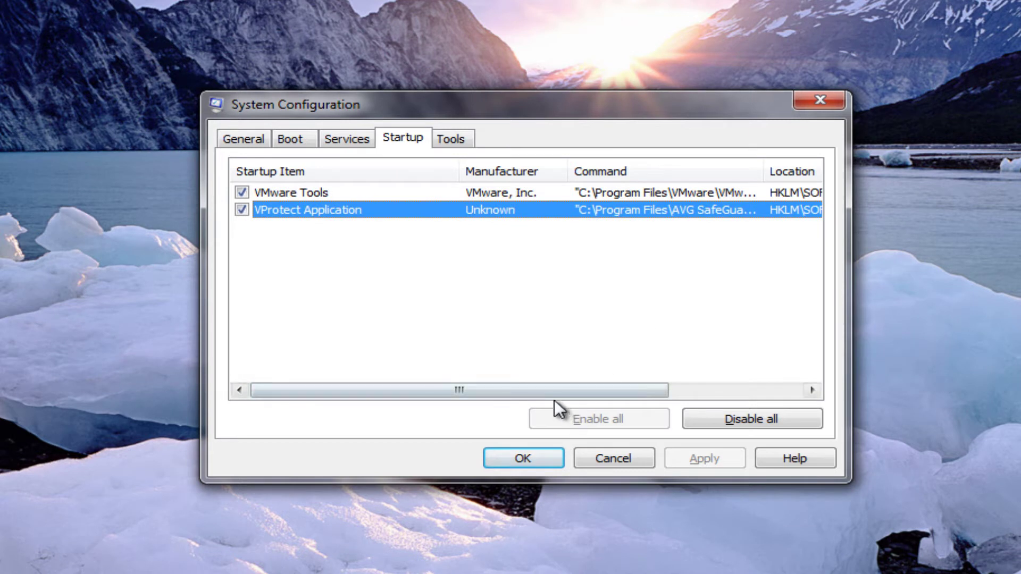
left_click_drag(554, 393, 643, 340)
left_click_drag(649, 162, 760, 168)
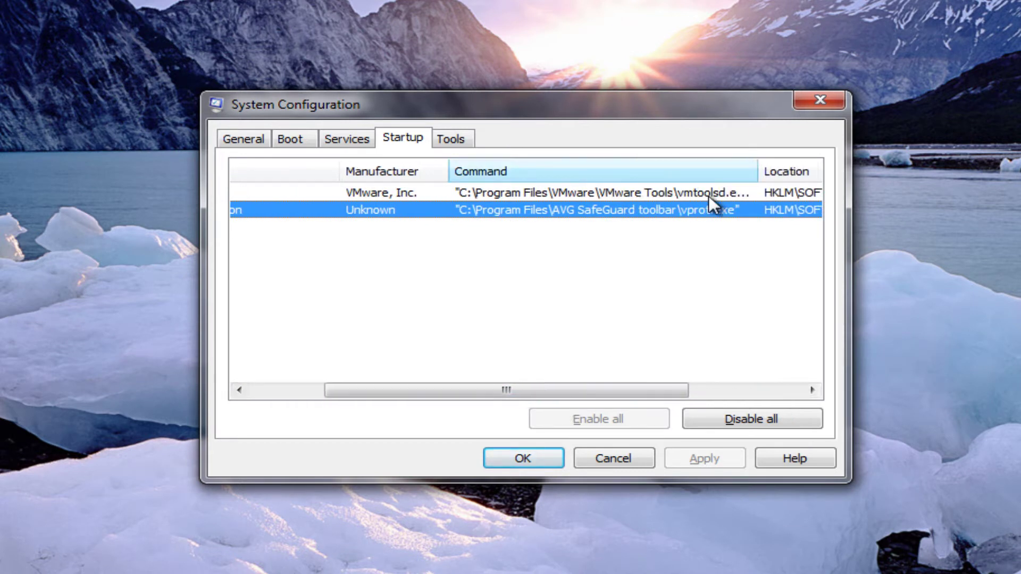
left_click_drag(520, 388, 416, 388)
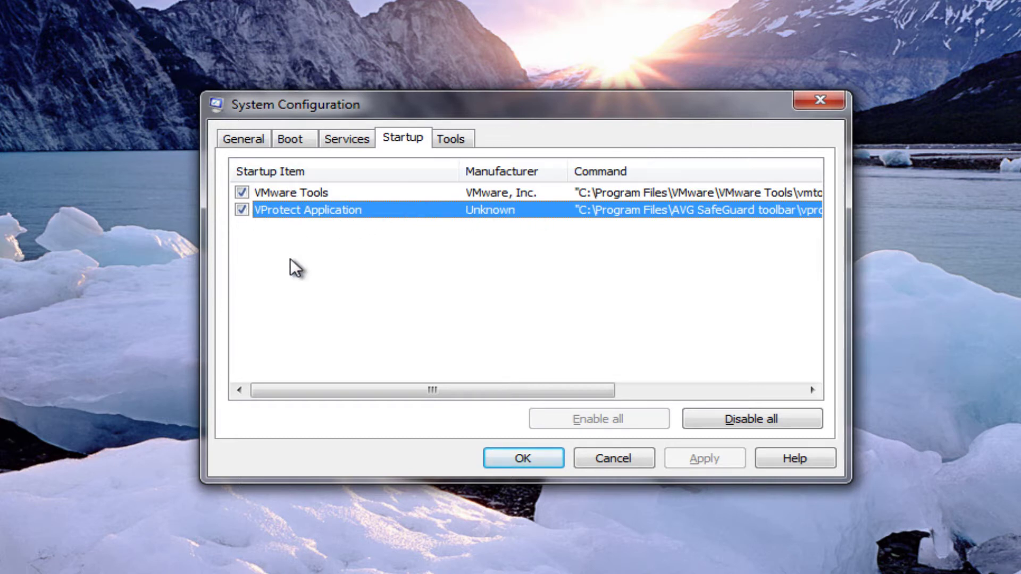
Uncheck VProtect Application, apply and confirm, then choose Exit without restart.
left_click(241, 210)
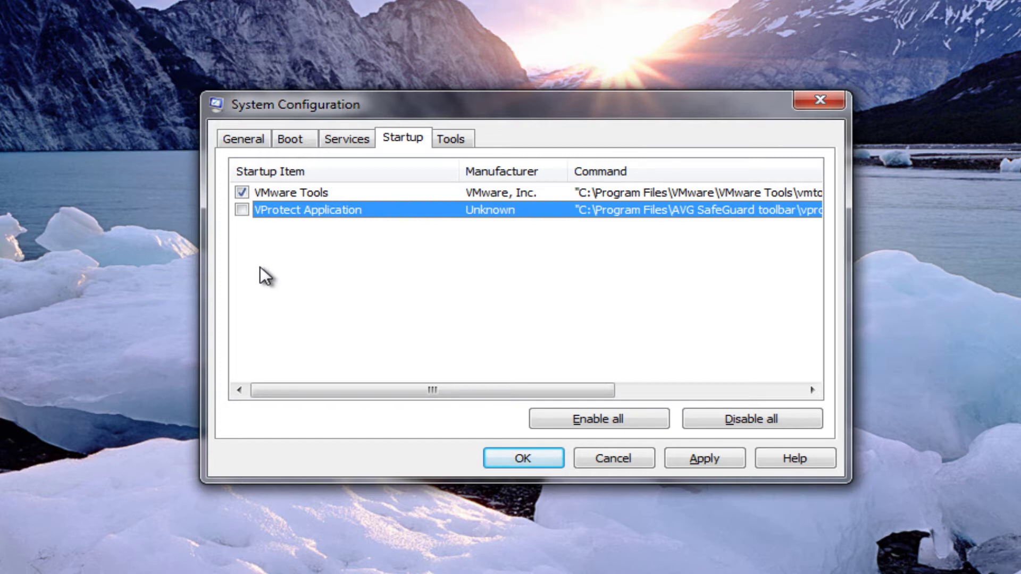
left_click(691, 456)
left_click(518, 455)
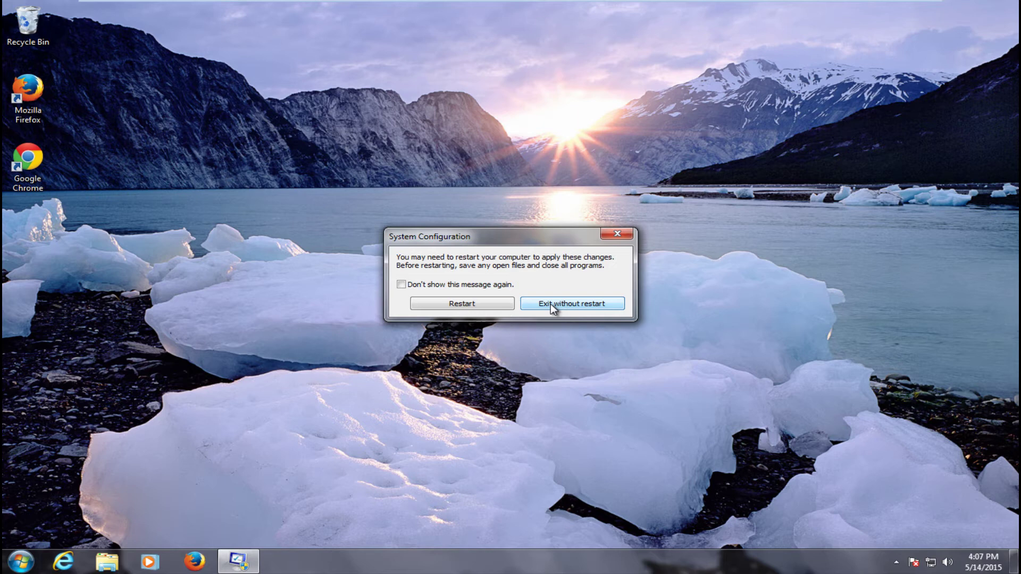
left_click(550, 304)
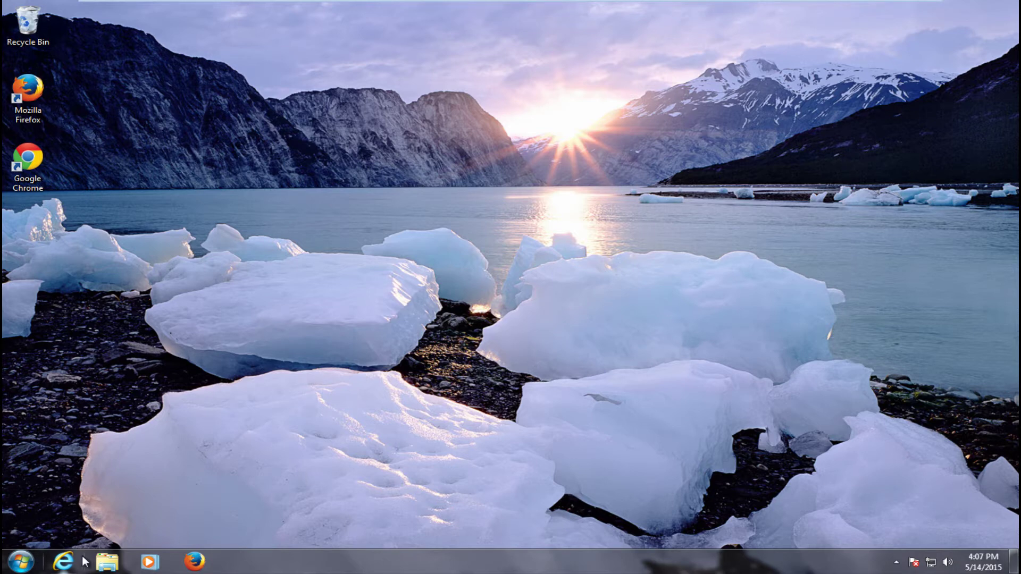
Open Advanced system settings from the Computer entry's Properties in the Start menu.
left_click(19, 565)
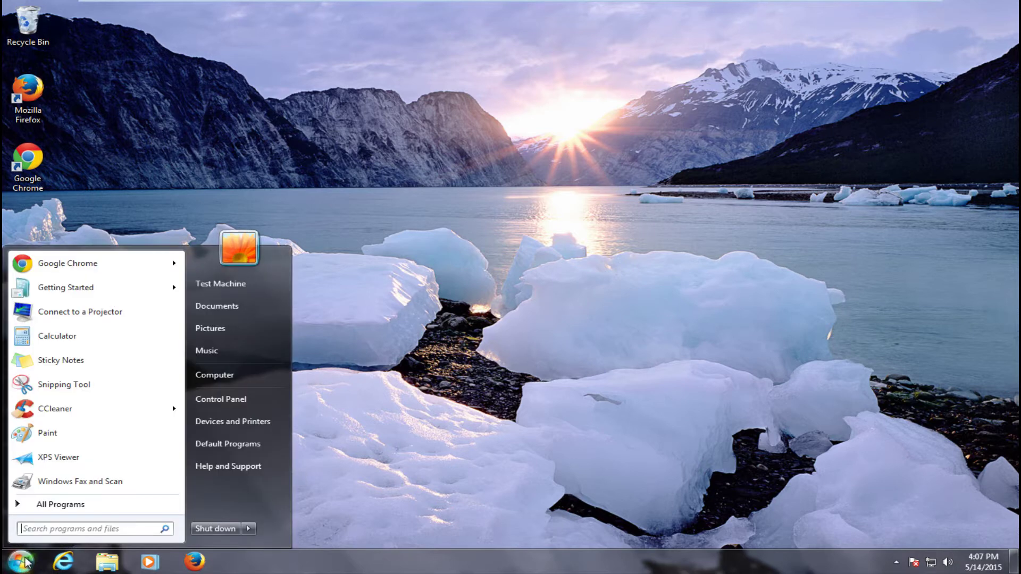
right_click(221, 382)
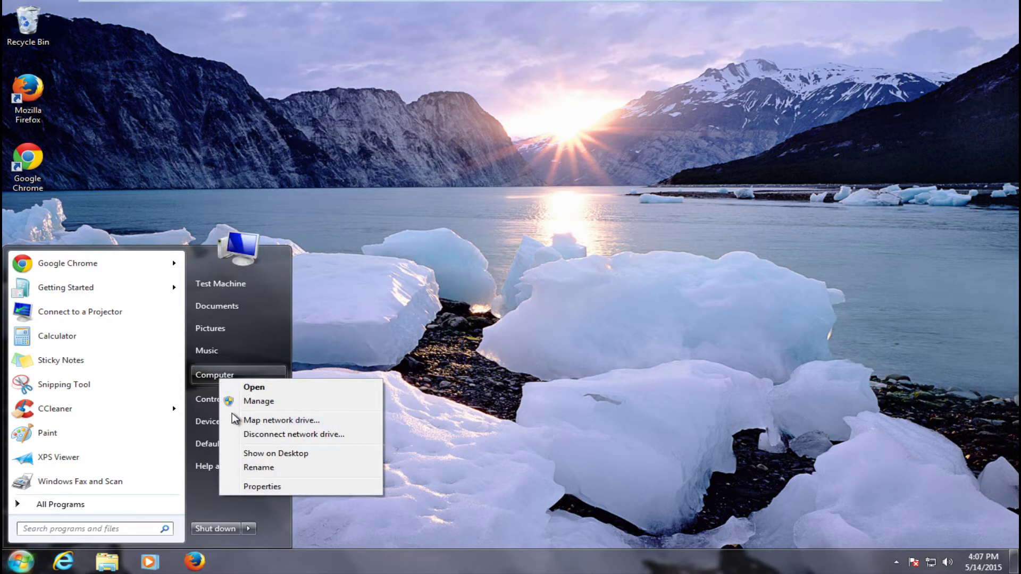
left_click(244, 487)
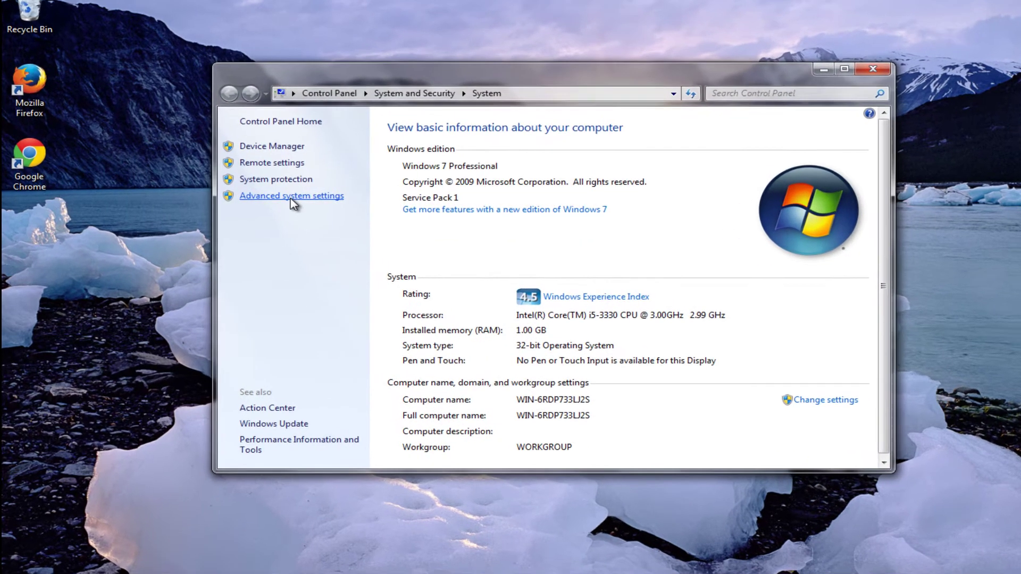
left_click(271, 198)
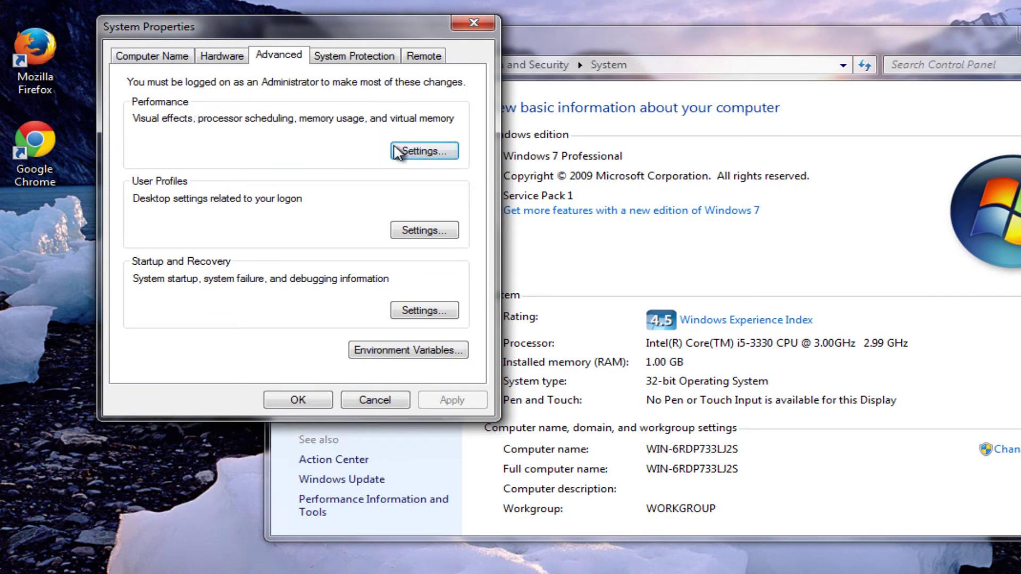
Open the Performance Settings and scroll through the Visual Effects list.
left_click(422, 153)
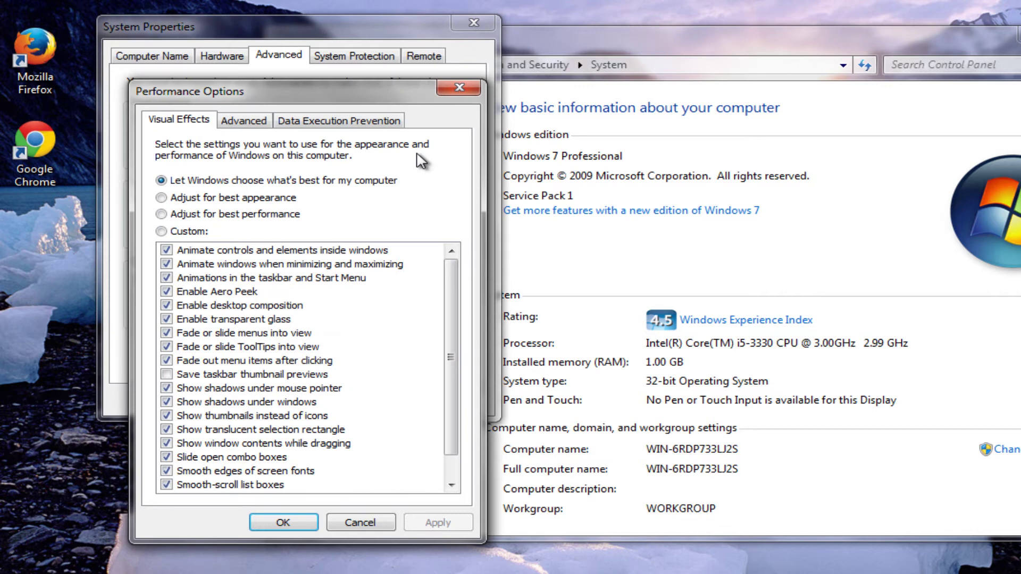
left_click_drag(453, 280, 446, 258)
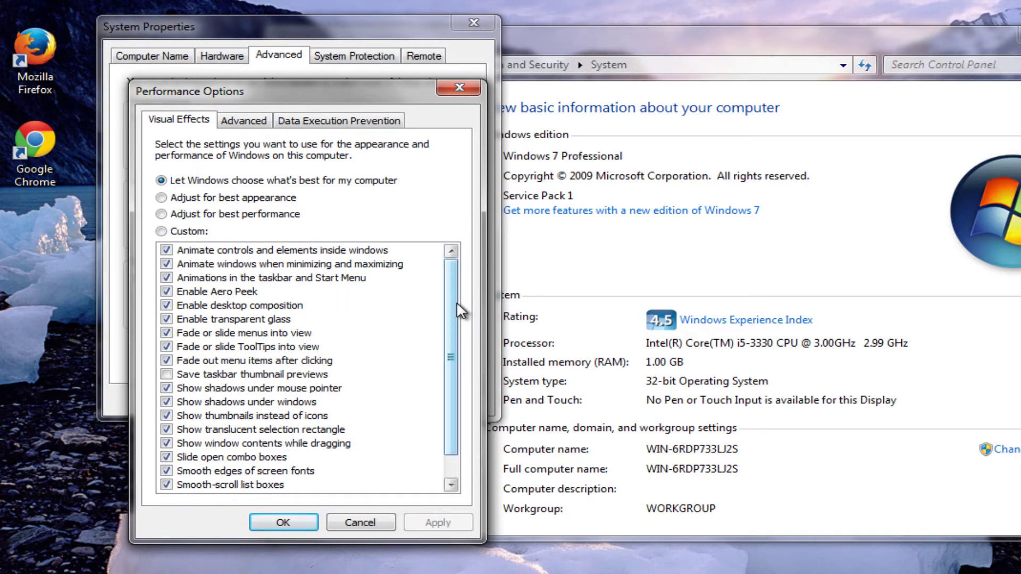
scroll(460, 311, "down", 1)
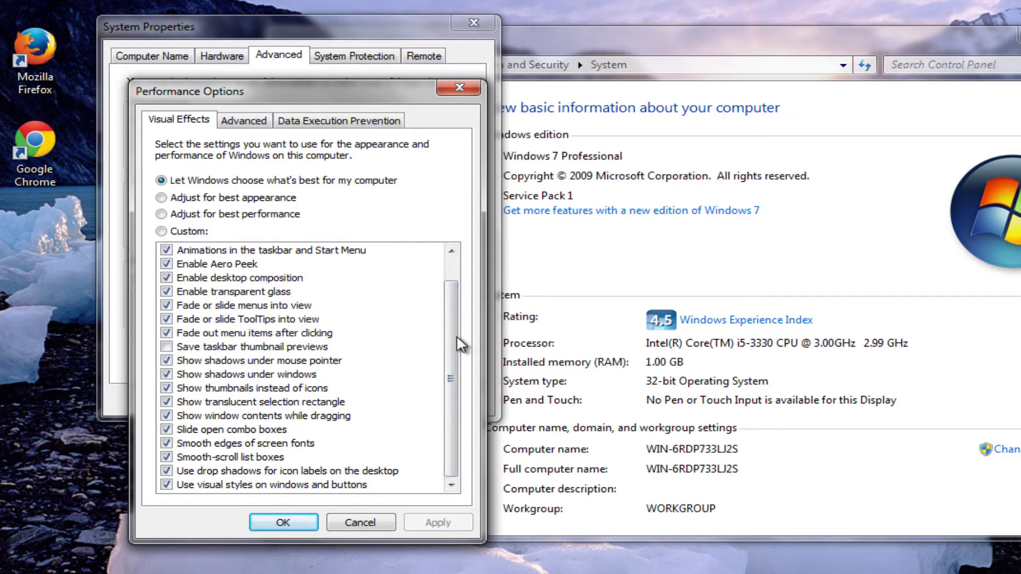
left_click_drag(456, 341, 451, 276)
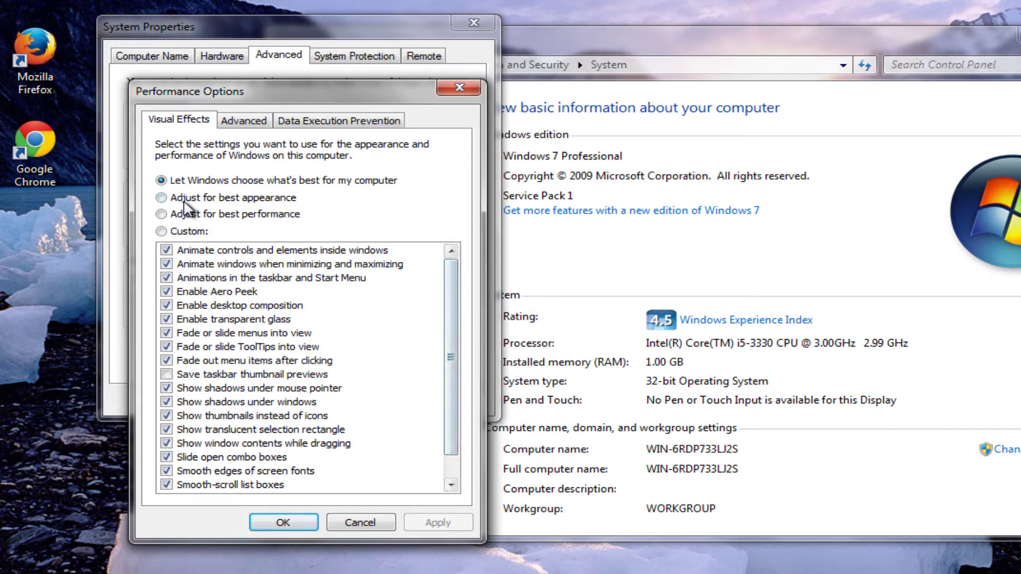
Select Adjust for best performance and confirm it with OK.
left_click(161, 214)
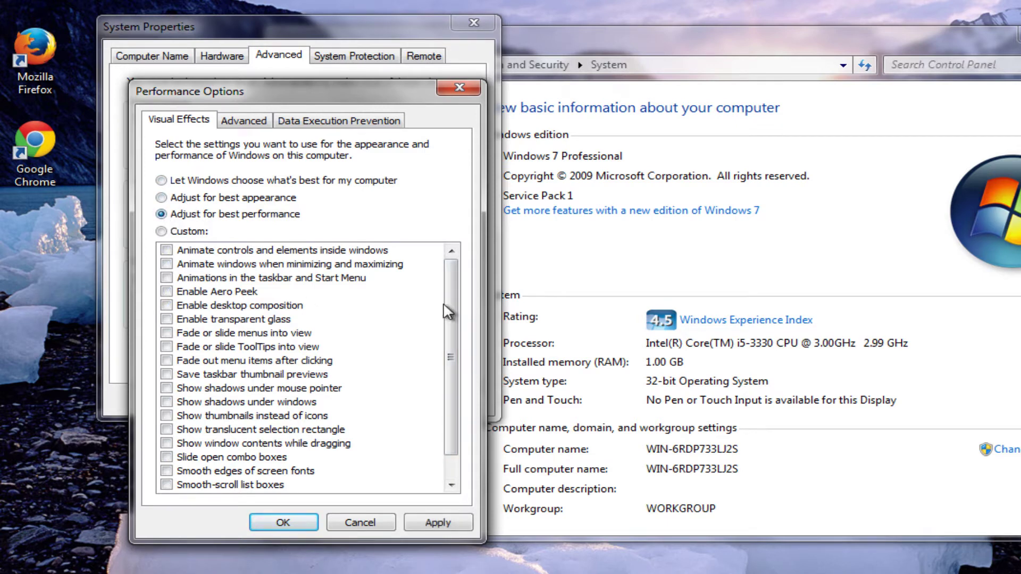
left_click_drag(451, 313, 434, 285)
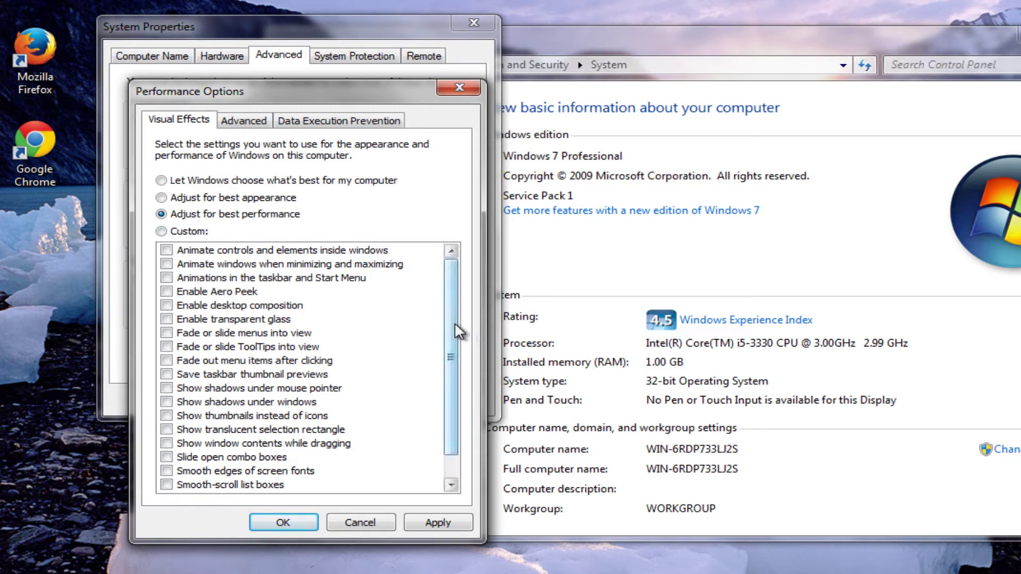
scroll(457, 331, "down", 1)
scroll(451, 254, "up", 1)
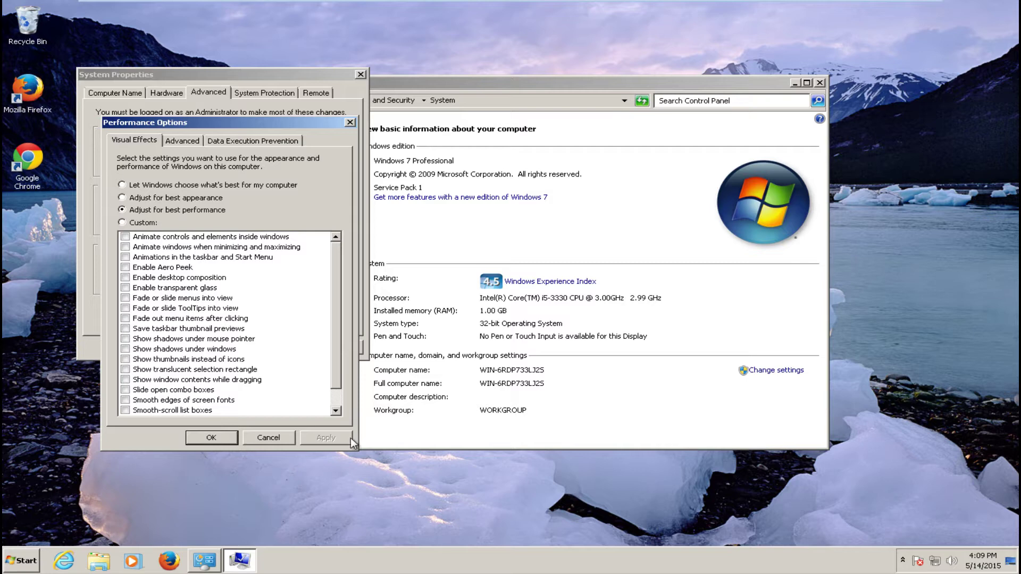
scroll(335, 316, "down", 1)
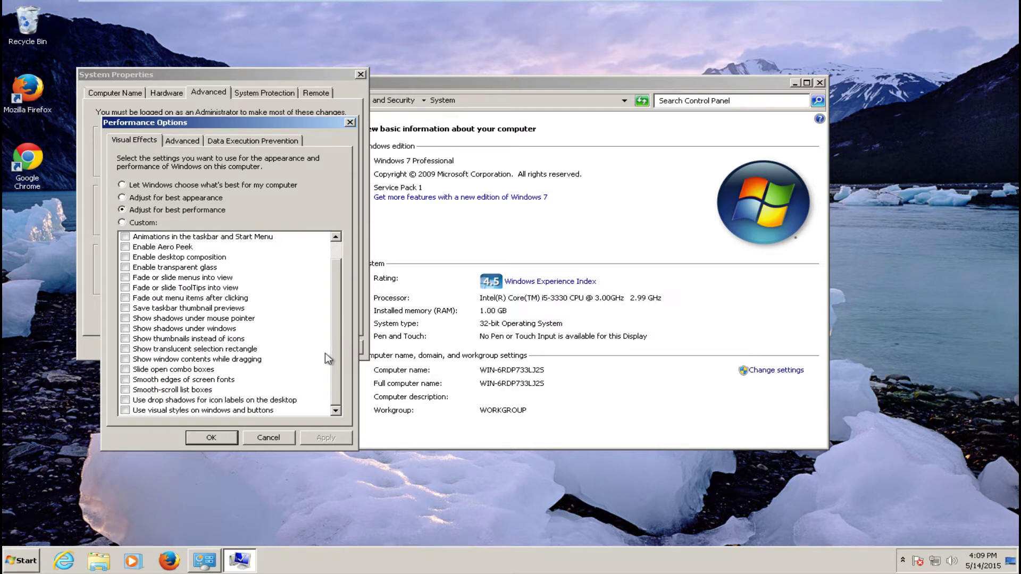
left_click(206, 438)
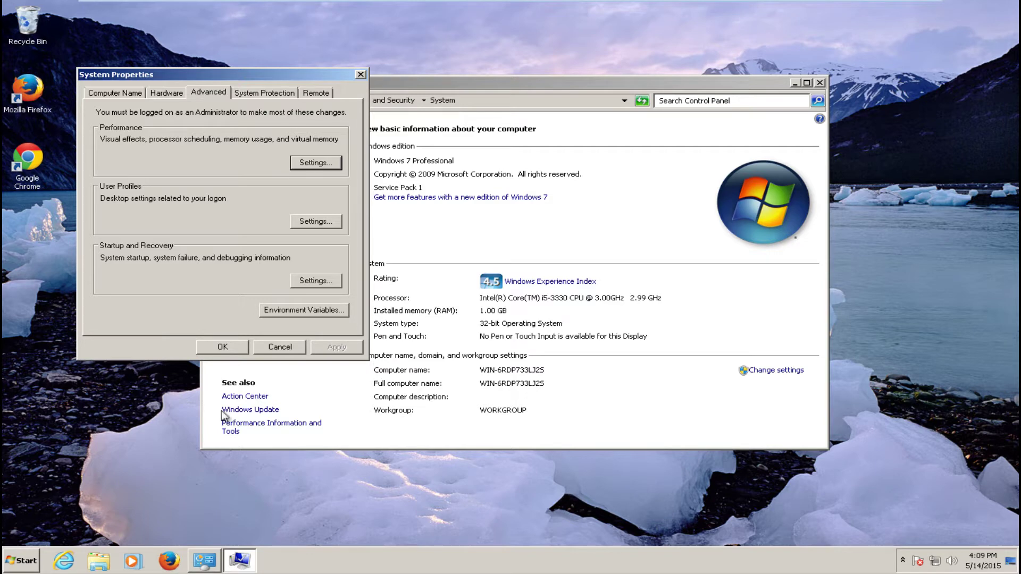
Close System Properties and the System window.
left_click(361, 74)
left_click_drag(379, 85, 384, 79)
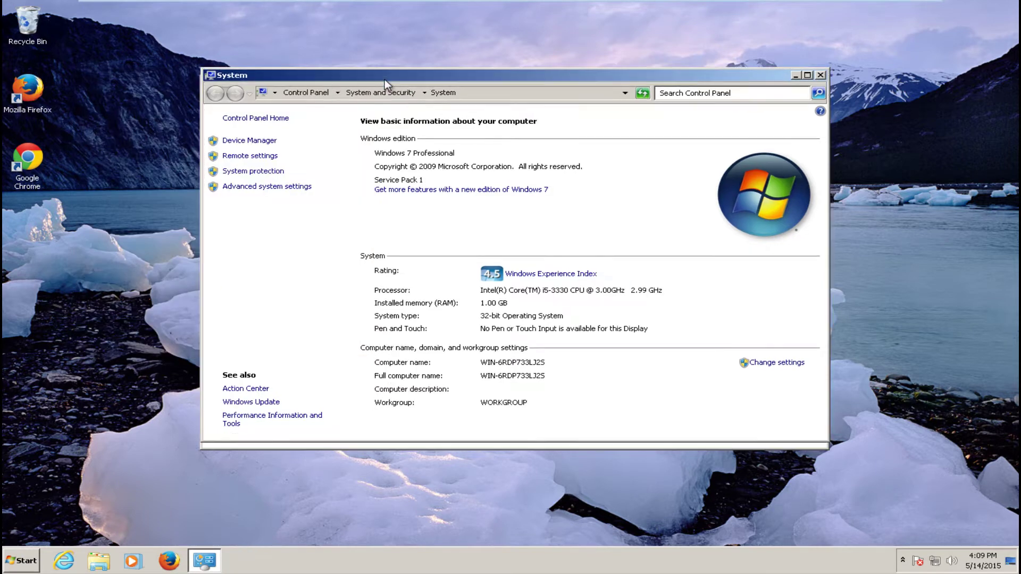
left_click(819, 75)
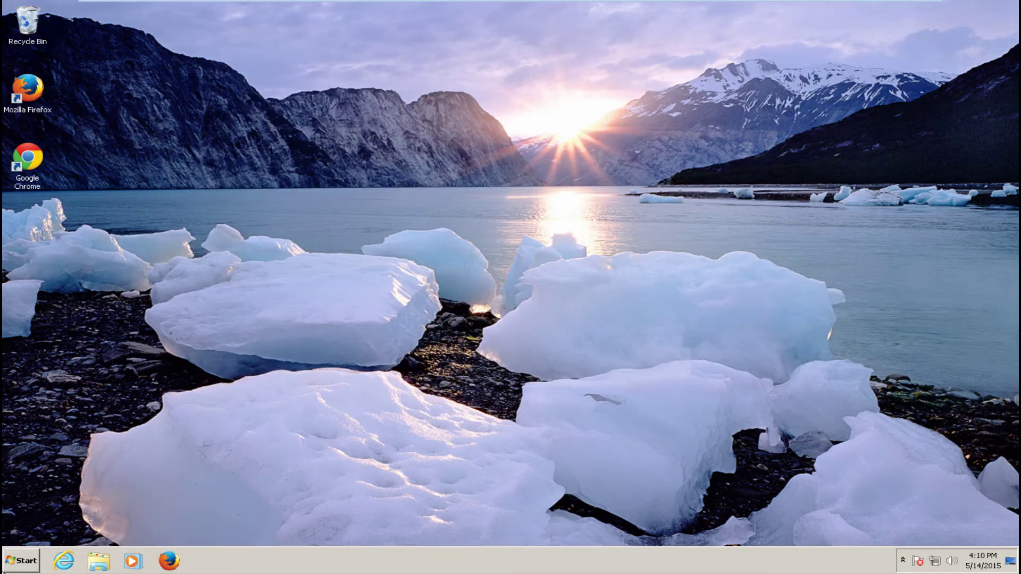
Launch Disk Cleanup via a Start search for 'disk' and let it scan drive C:.
left_click(19, 567)
type("disk")
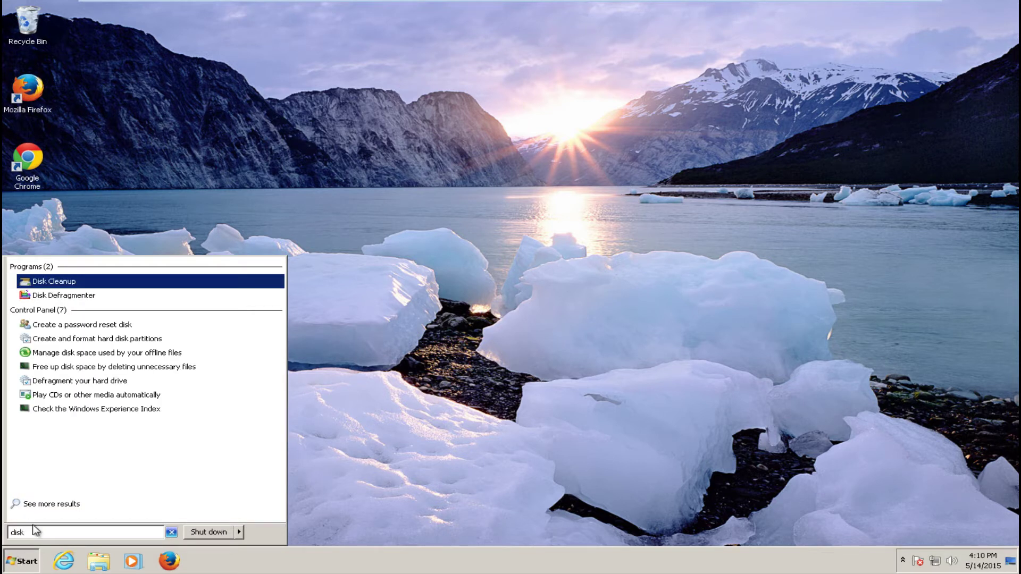
left_click(49, 282)
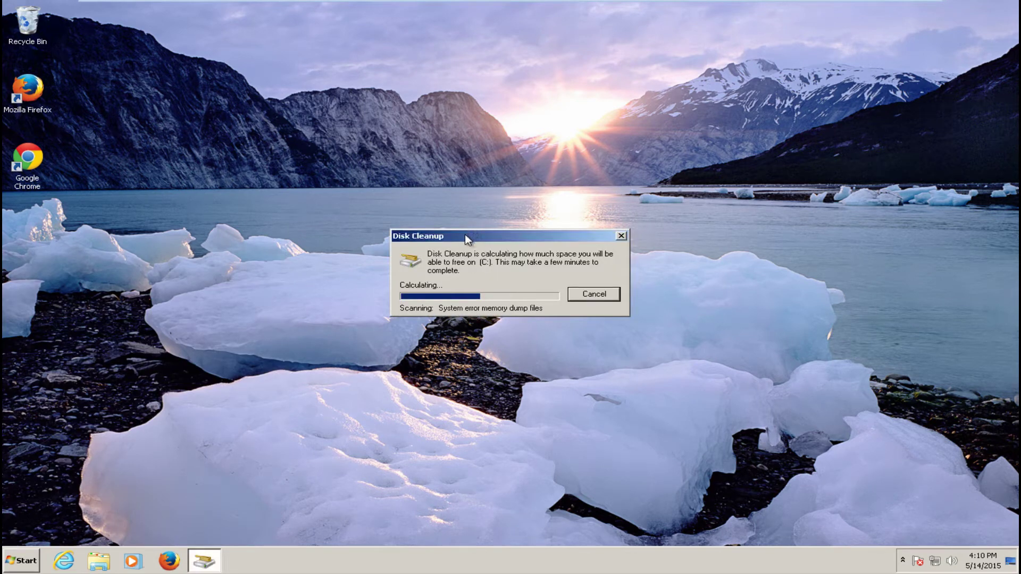
left_click_drag(464, 235, 462, 227)
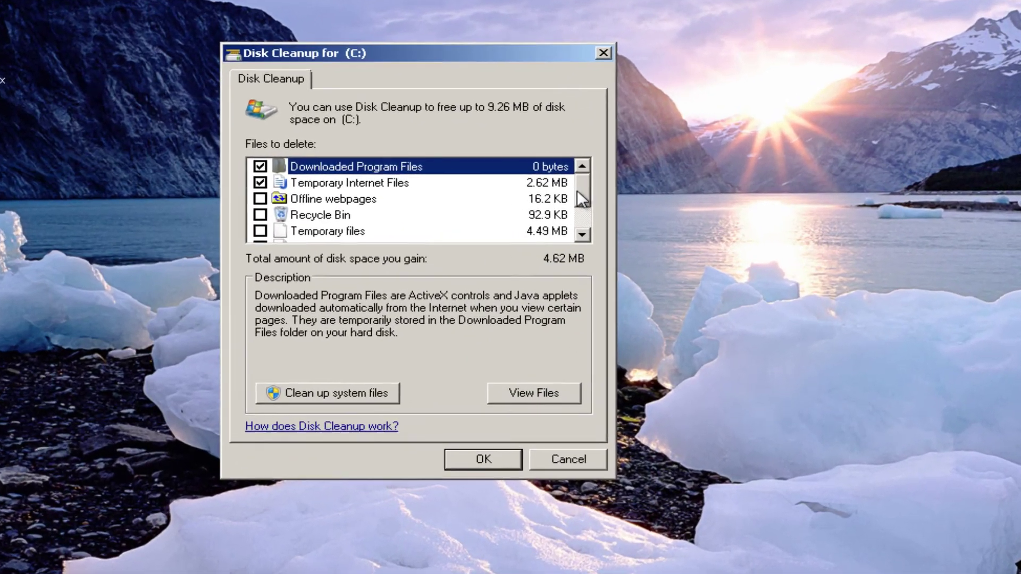
left_click_drag(577, 192, 585, 229)
mouse_move(655, 211)
left_mouse_down()
mouse_move(650, 186)
mouse_move(654, 220)
left_mouse_up()
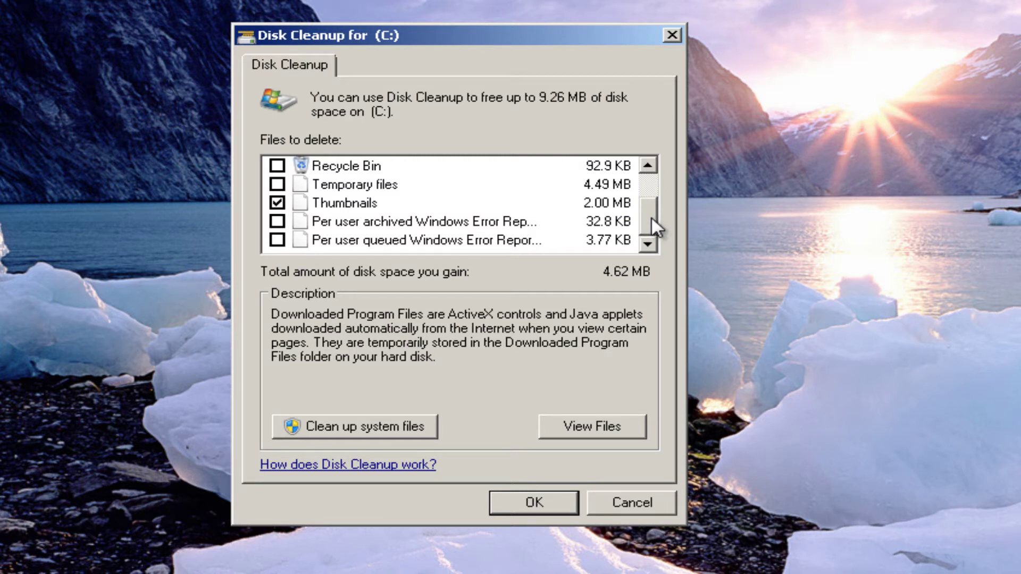
left_click_drag(653, 221, 638, 172)
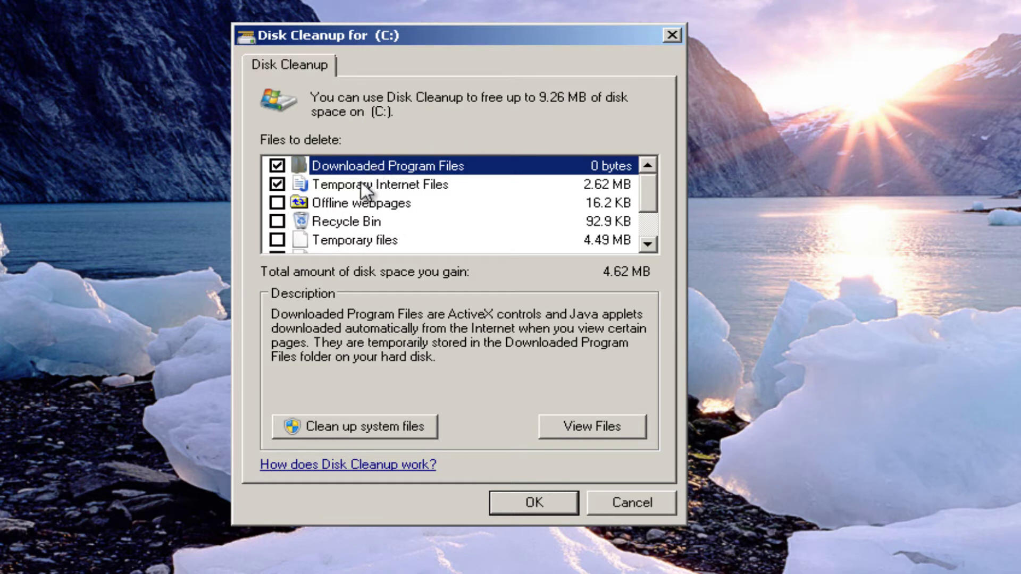
left_click(655, 231)
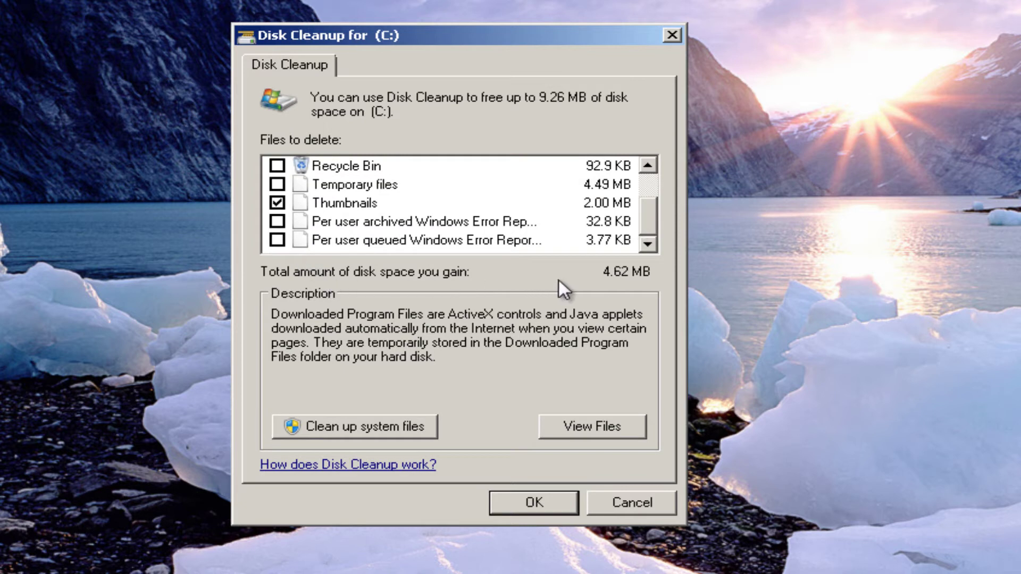
scroll(650, 205, "up", 1)
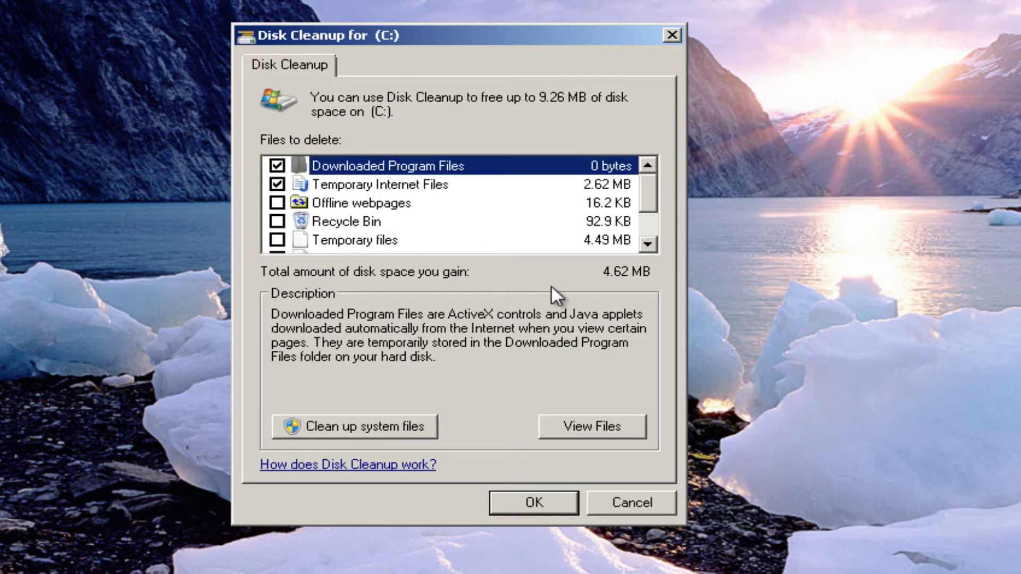
left_click_drag(656, 191, 653, 219)
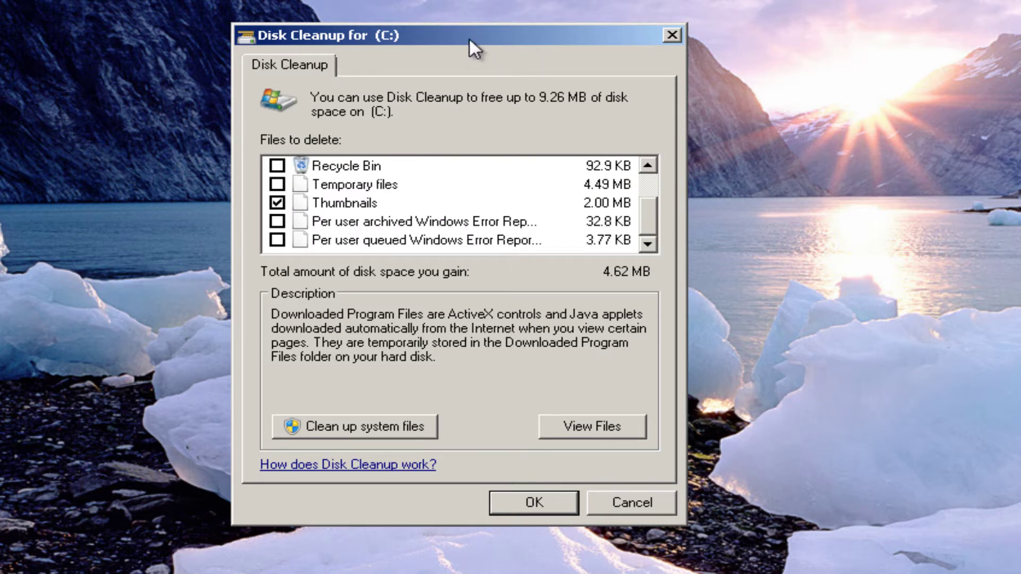
Review the Temporary Internet Files and Offline webpages entries, then permanently delete the checked files.
left_click_drag(469, 38, 502, 41)
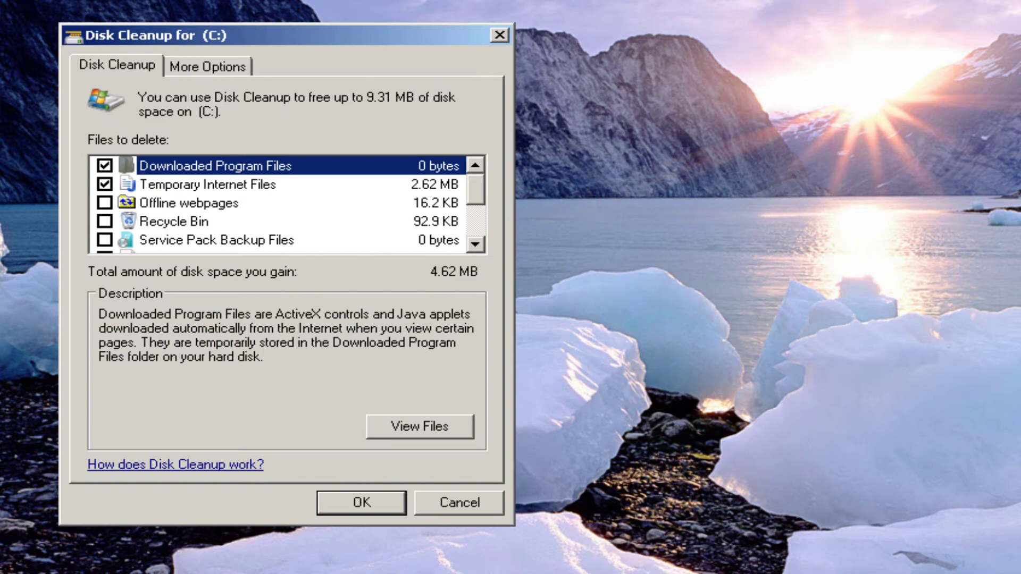
left_click_drag(404, 33, 569, 34)
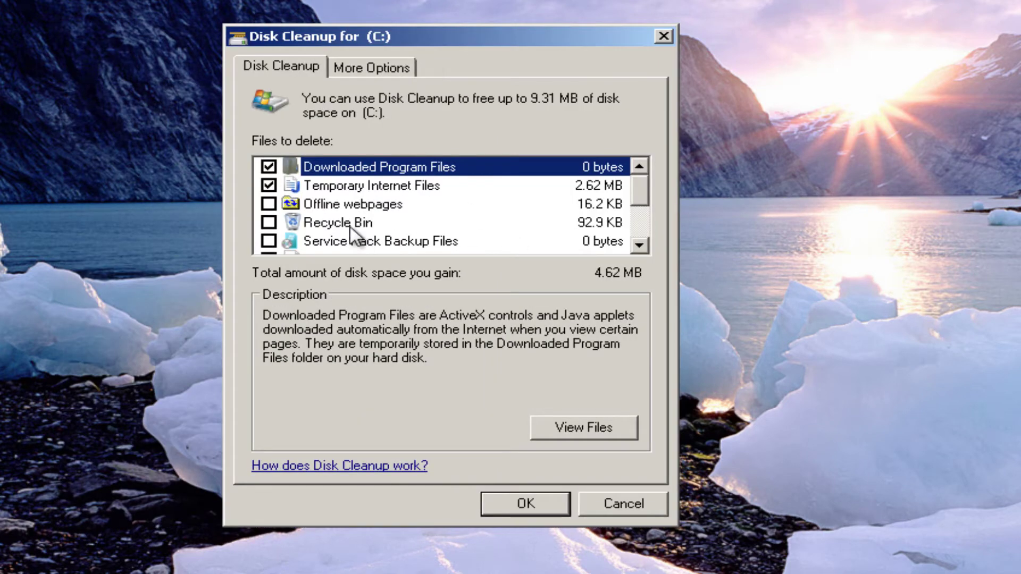
scroll(351, 232, "down", 3)
scroll(365, 218, "up", 3)
left_click(319, 189)
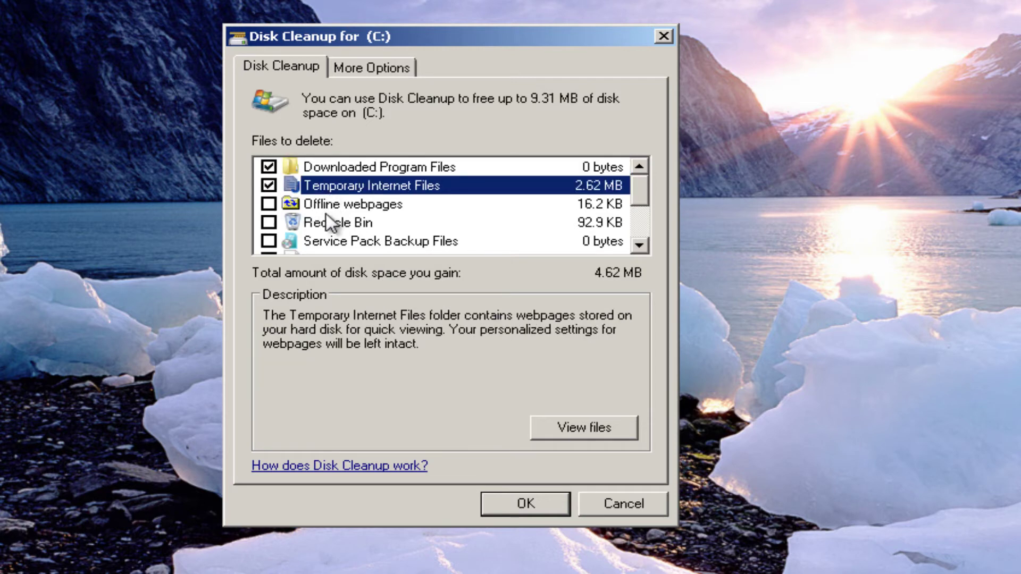
left_click(326, 209)
scroll(341, 212, "down", 3)
left_click(539, 502)
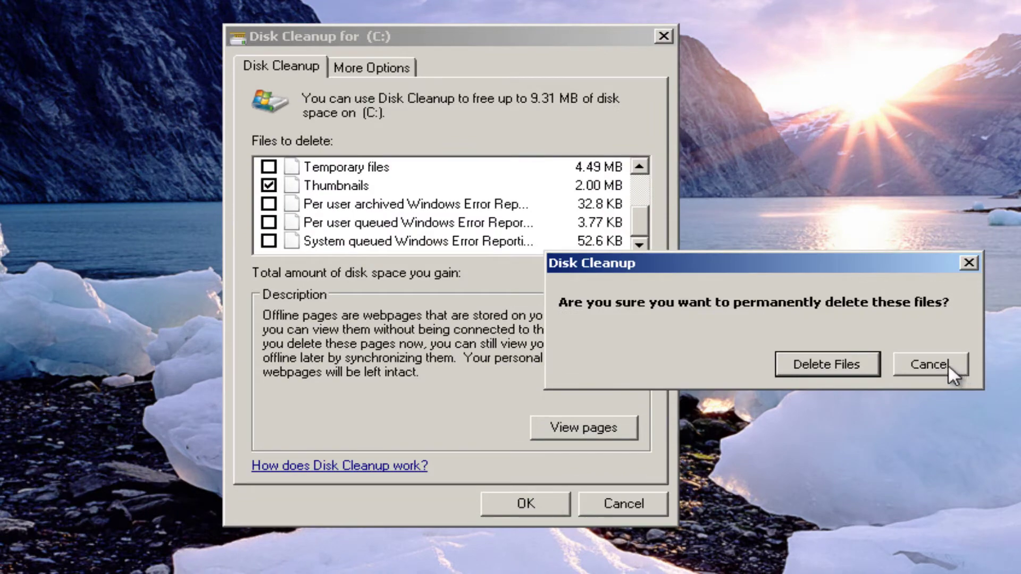
left_click(825, 364)
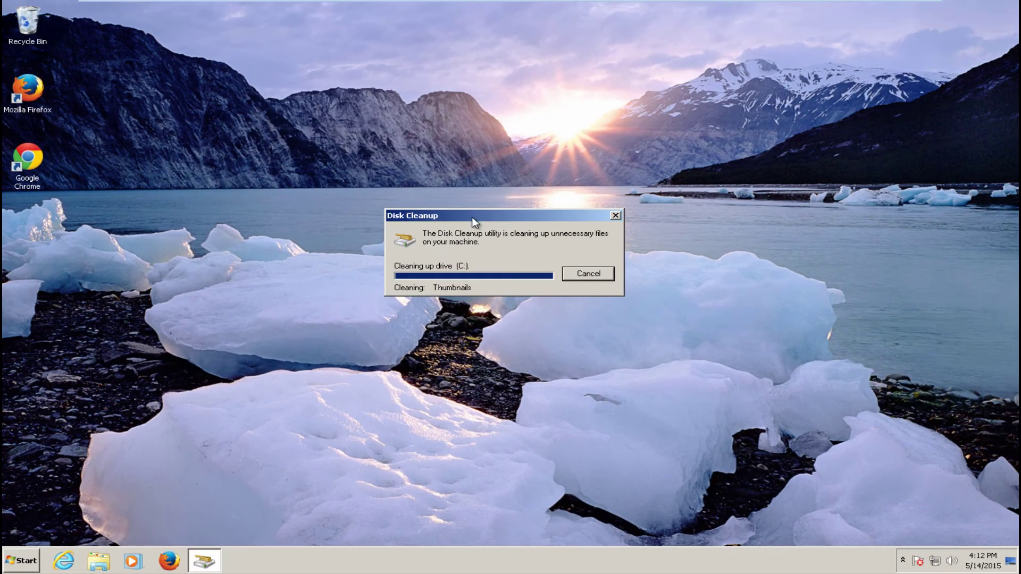
Launch CCleaner from the Start menu and move its window up.
left_click(10, 559)
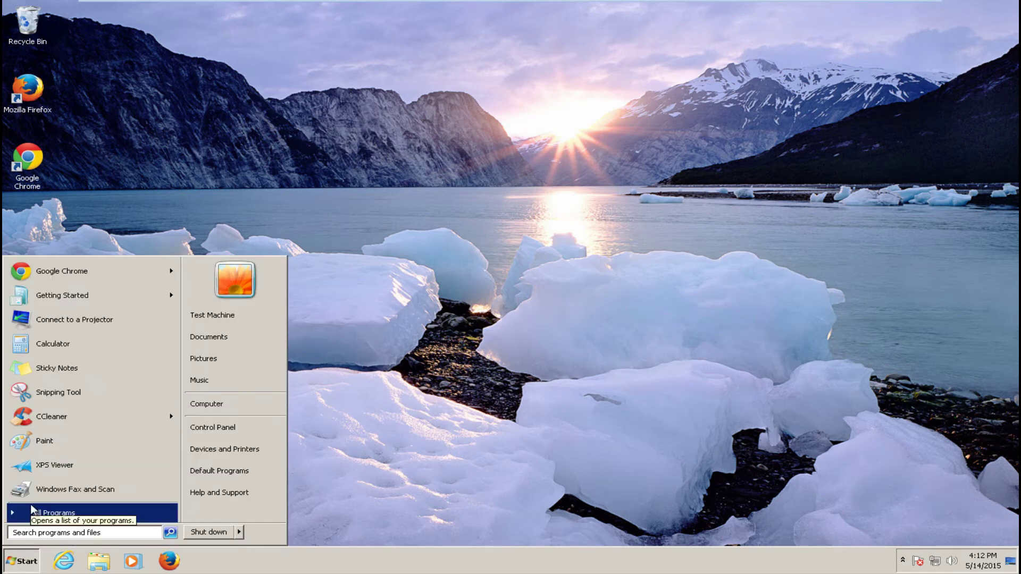
left_click(33, 512)
left_click(274, 185)
left_click(16, 559)
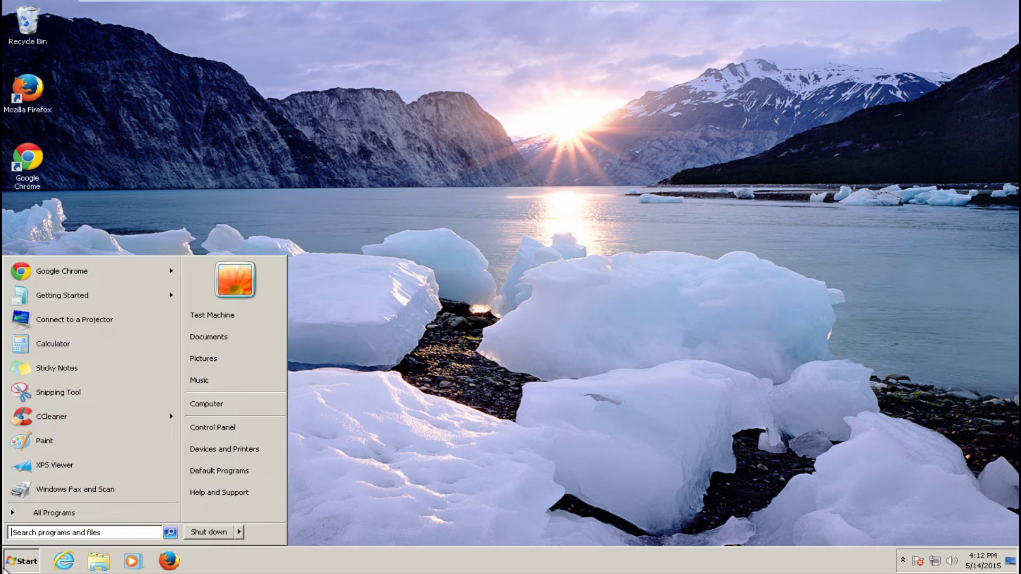
left_click(38, 414)
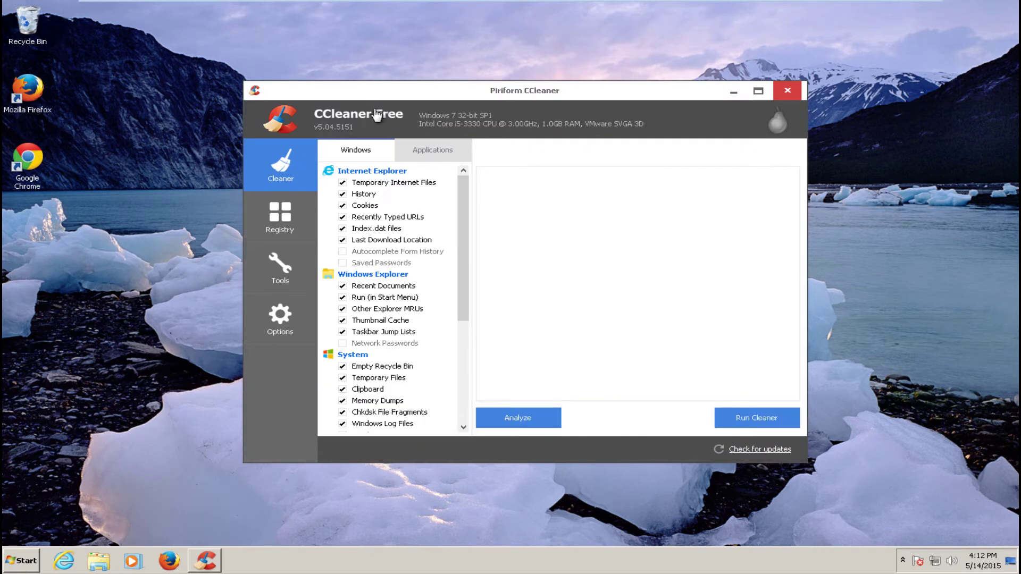
left_click_drag(383, 87, 375, 58)
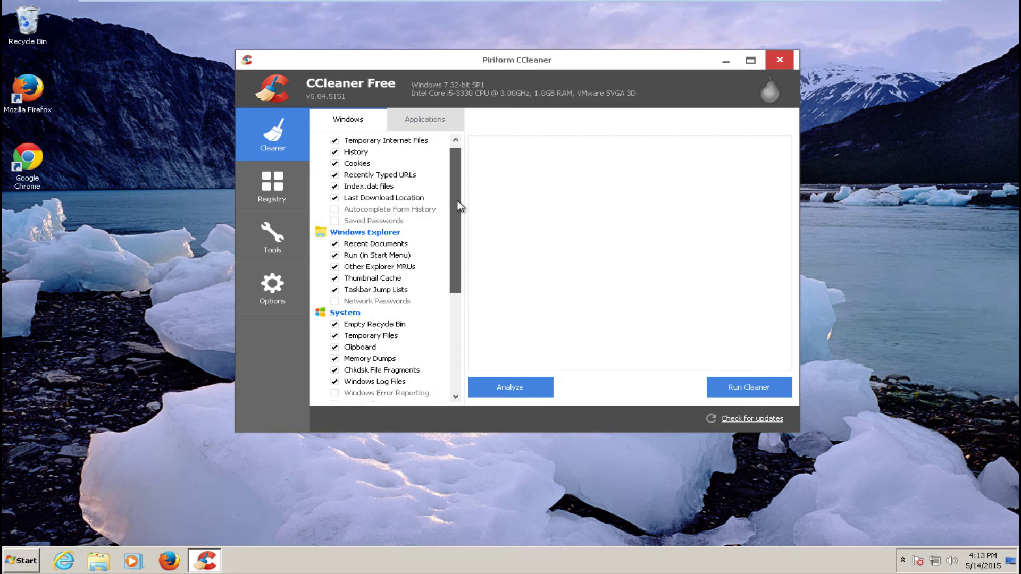
Toggle Internet Explorer History off and back on, then review the Applications cleaning list.
mouse_move(458, 206)
left_mouse_down()
mouse_move(450, 299)
mouse_move(453, 194)
left_mouse_up()
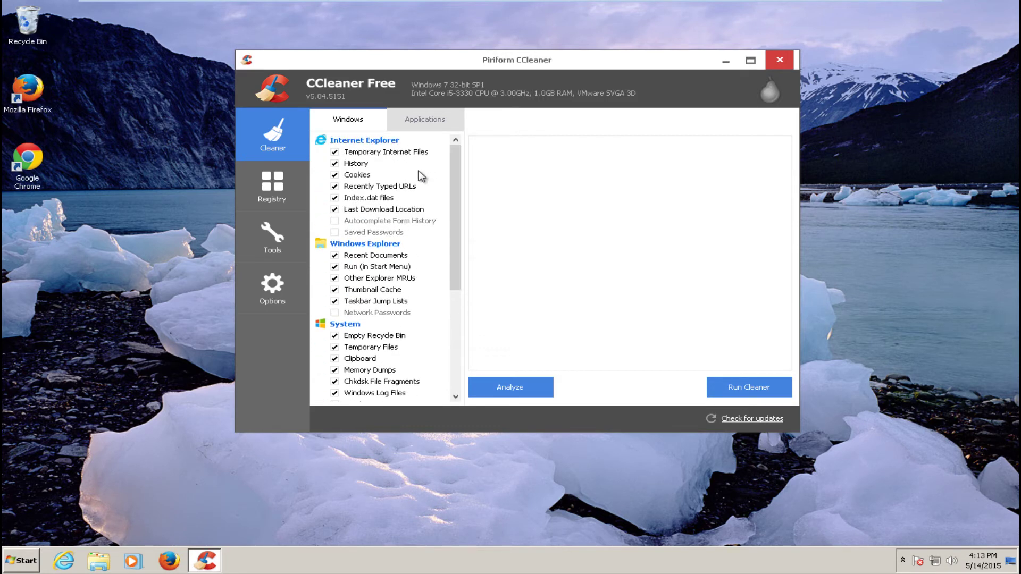
left_click(335, 165)
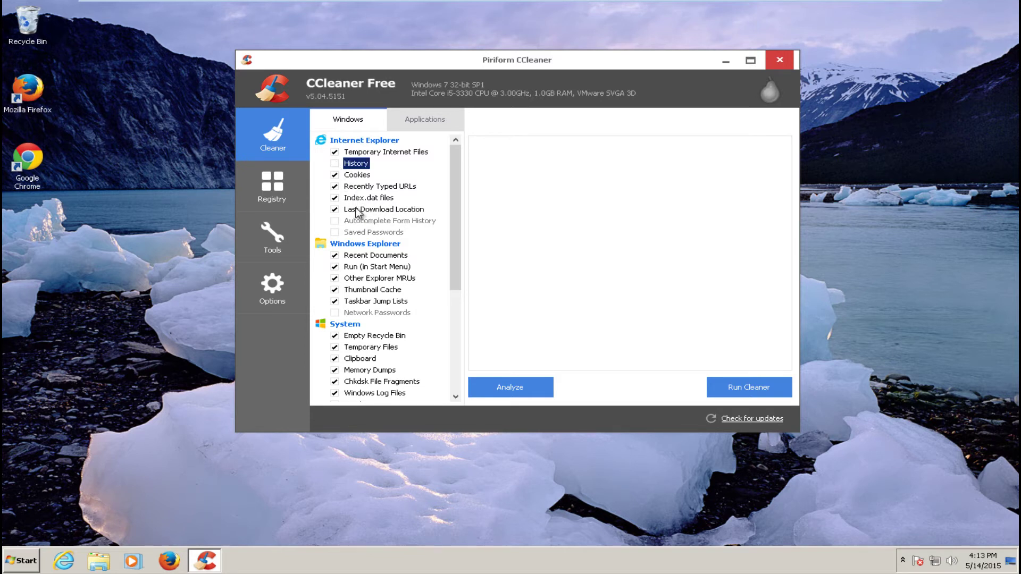
left_click(346, 166)
left_click(408, 128)
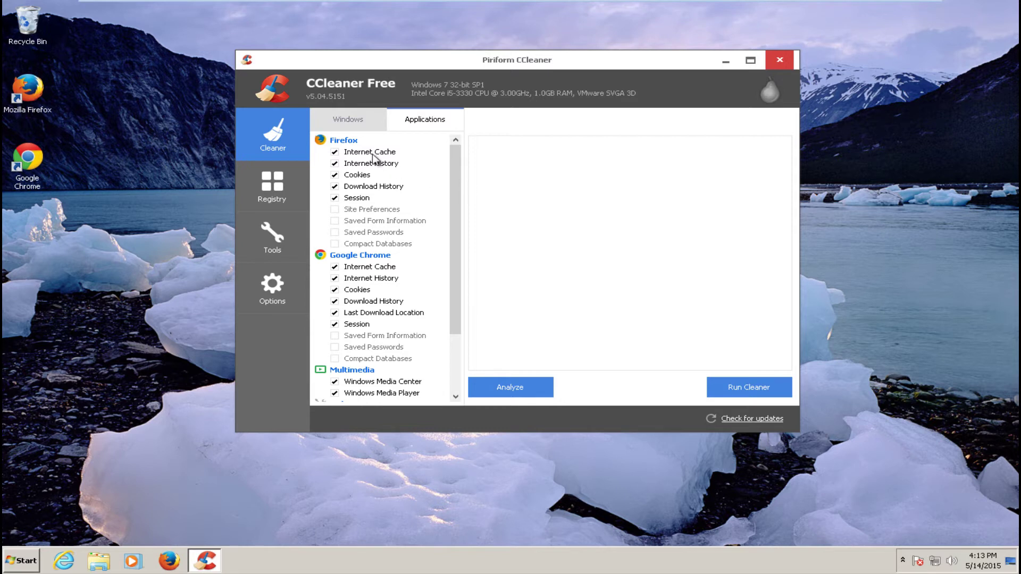
left_click_drag(453, 201, 426, 298)
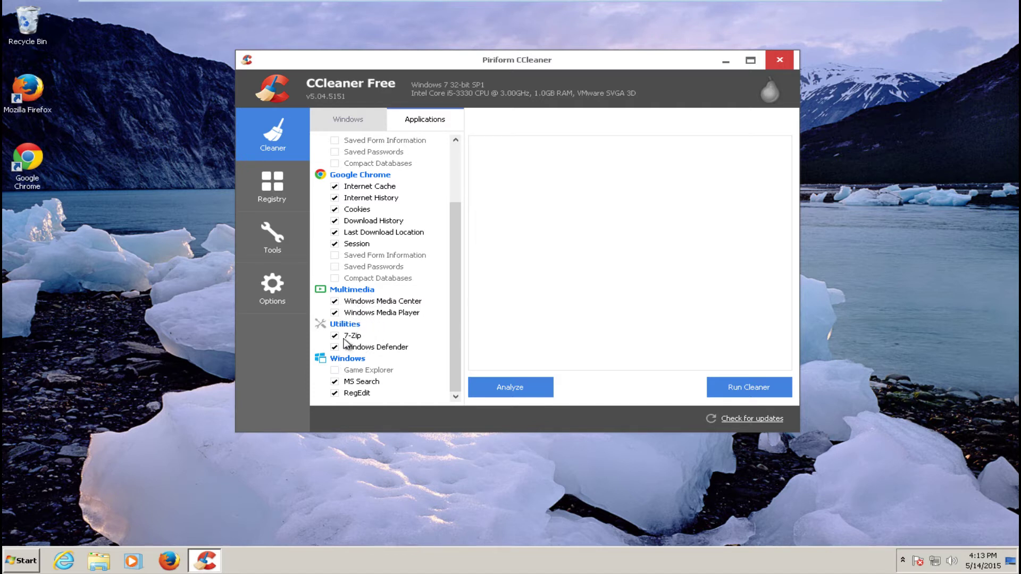
left_click_drag(461, 315, 460, 213)
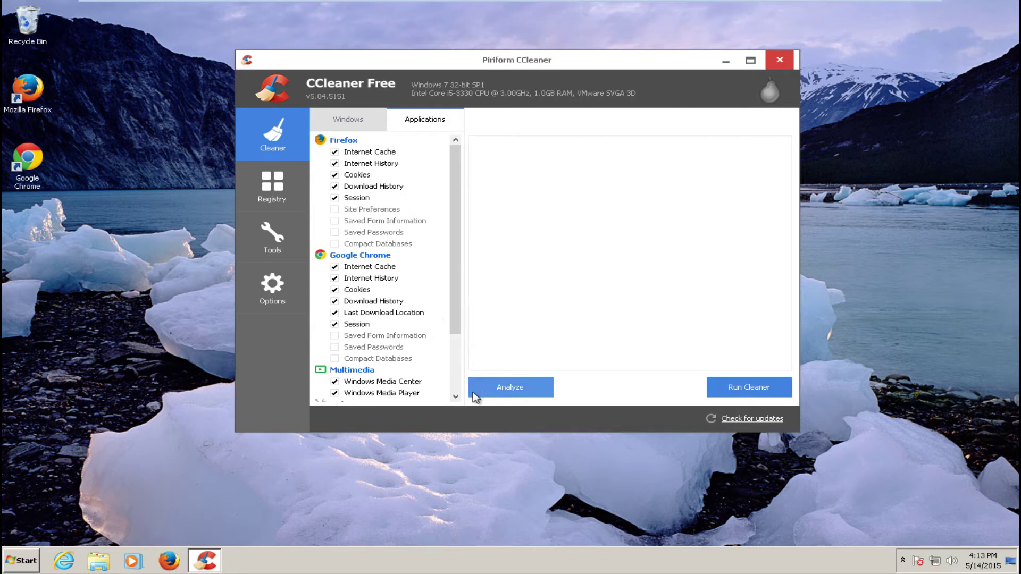
Analyze the selected junk files, then run the cleaner and confirm the deletion.
left_click(531, 393)
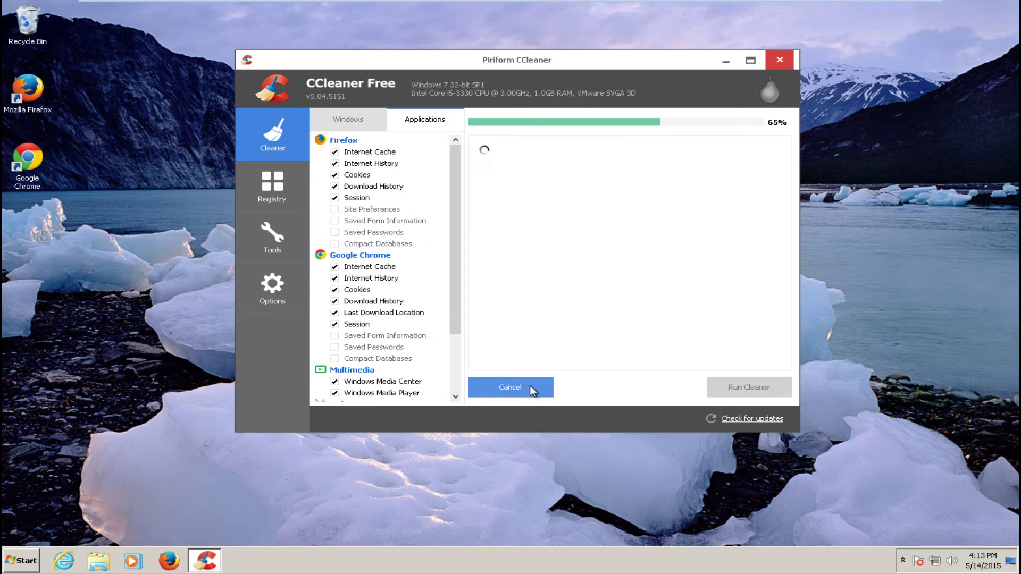
scroll(791, 204, "down", 1)
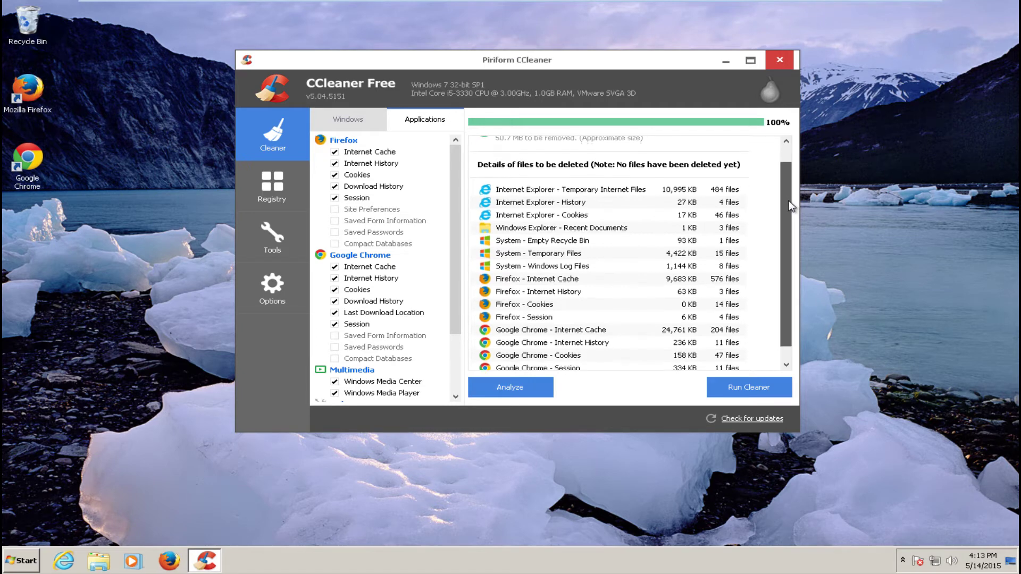
scroll(791, 205, "down", 1)
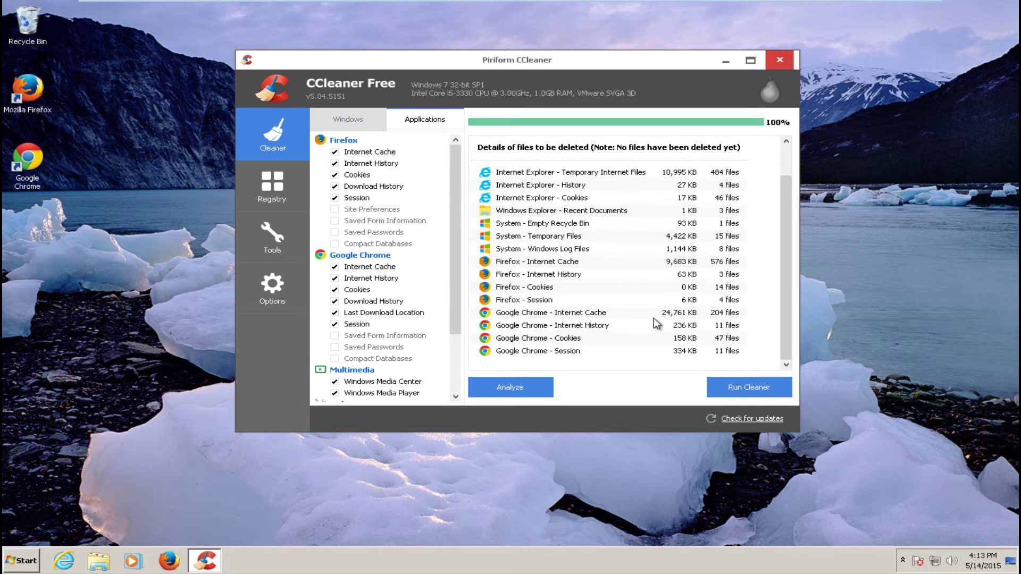
scroll(611, 293, "up", 2)
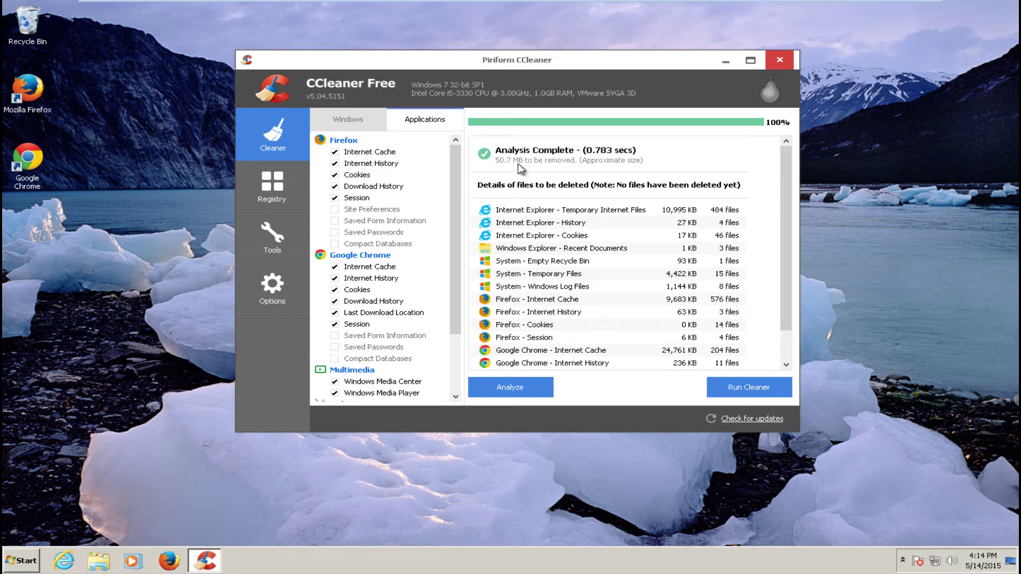
scroll(783, 215, "down", 1)
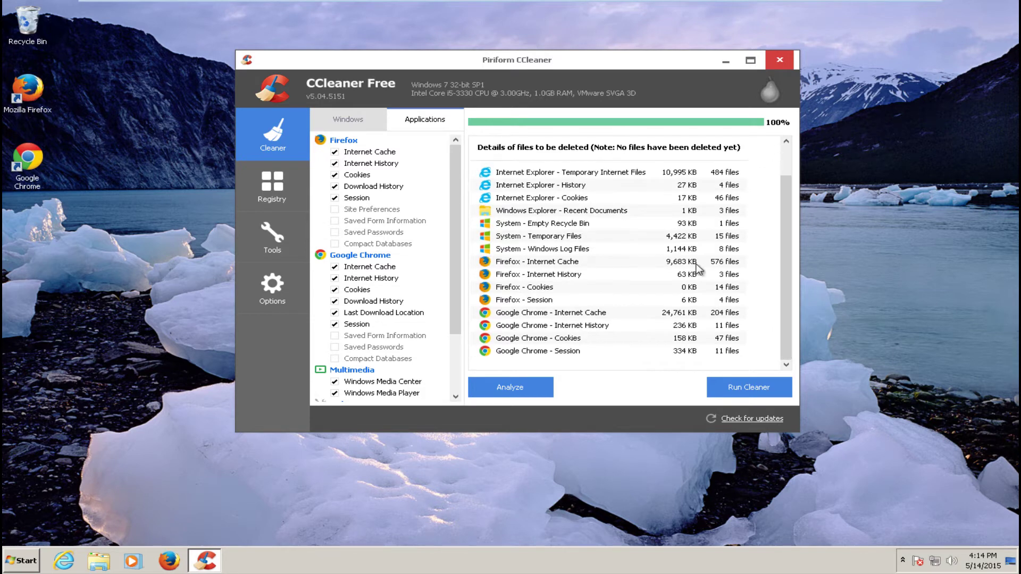
left_click(749, 390)
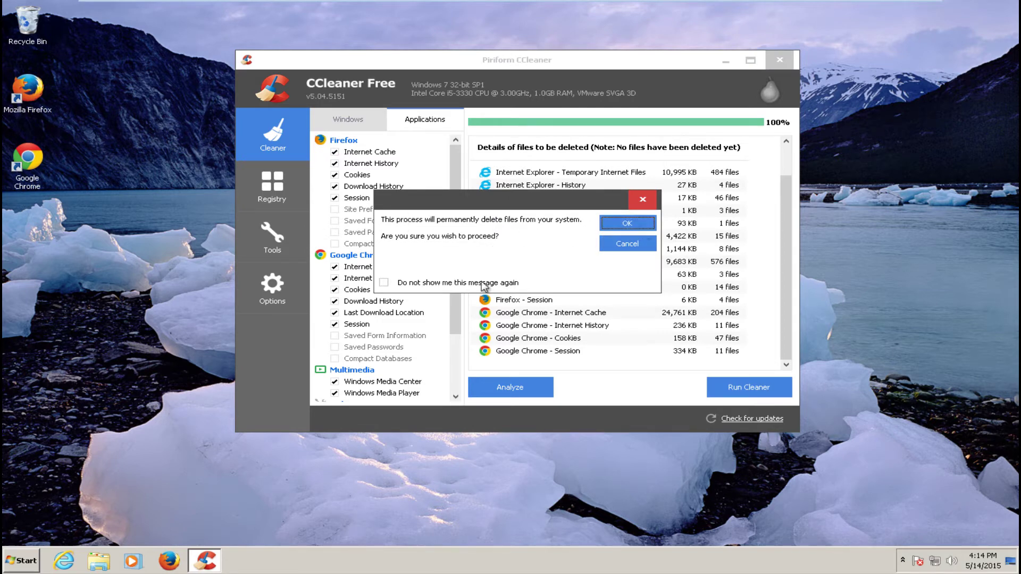
left_click(627, 224)
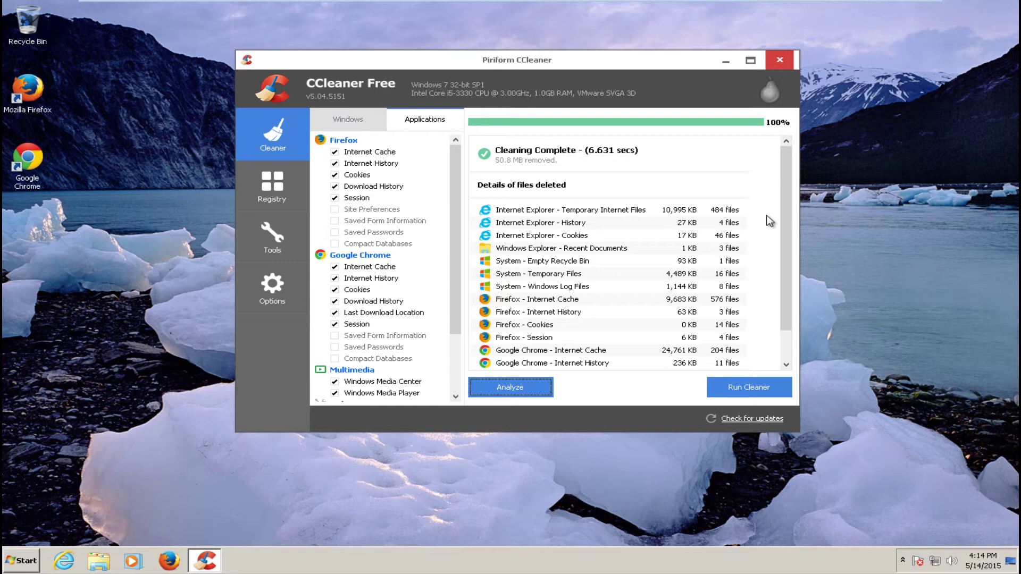
Run the cleaner a second time and confirm it.
scroll(783, 198, "down", 1)
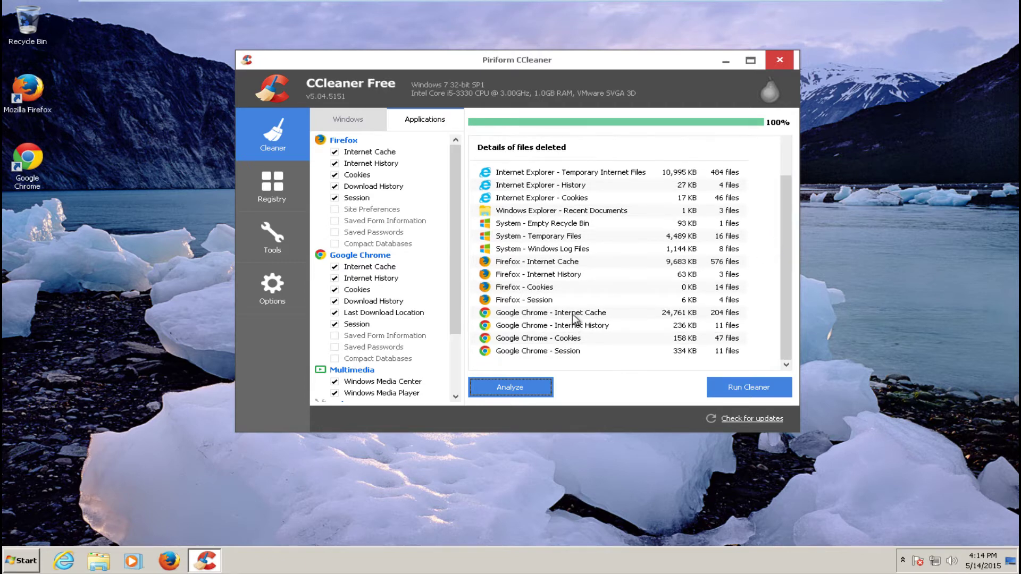
scroll(573, 318, "up", 2)
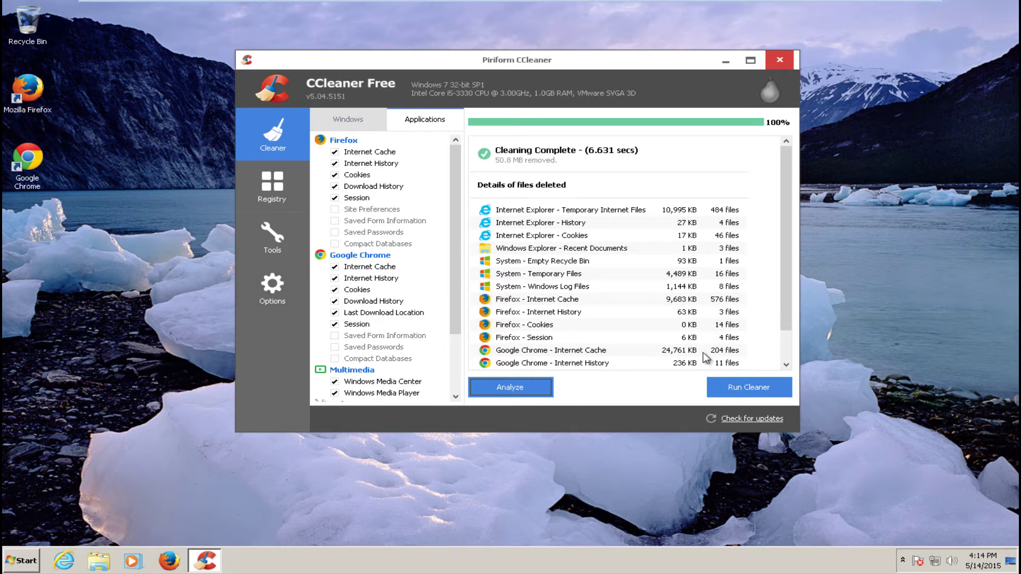
left_click(730, 391)
left_click(629, 227)
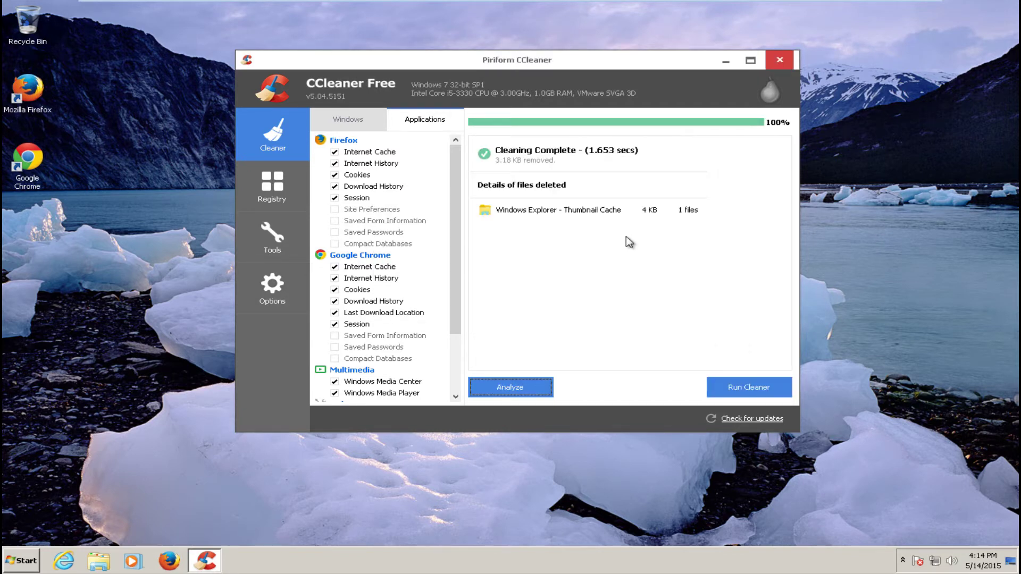
left_click(348, 119)
Scan the registry in CCleaner and scroll the results to inspect the Application Paths Issue.
left_click(271, 188)
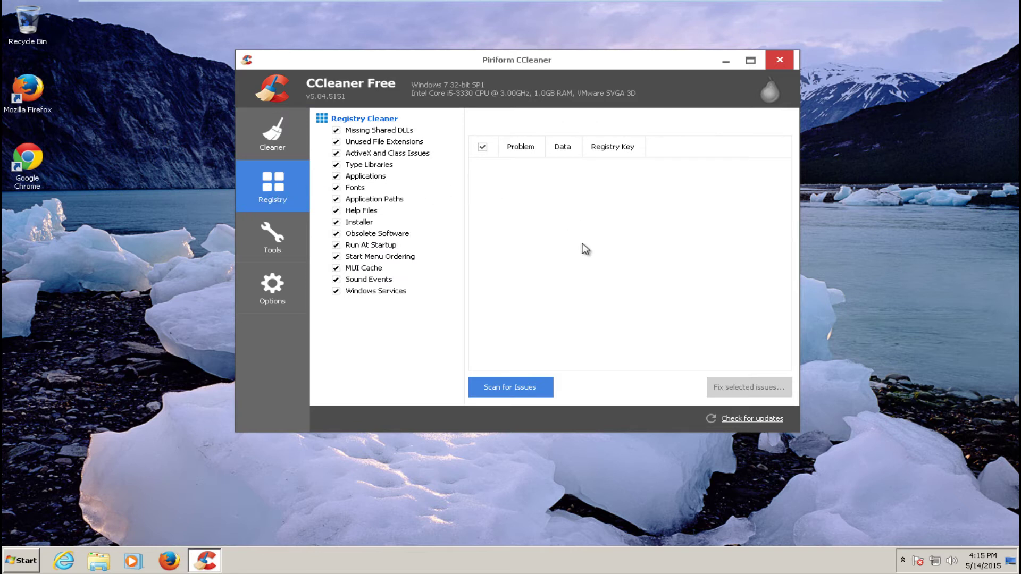
left_click(494, 391)
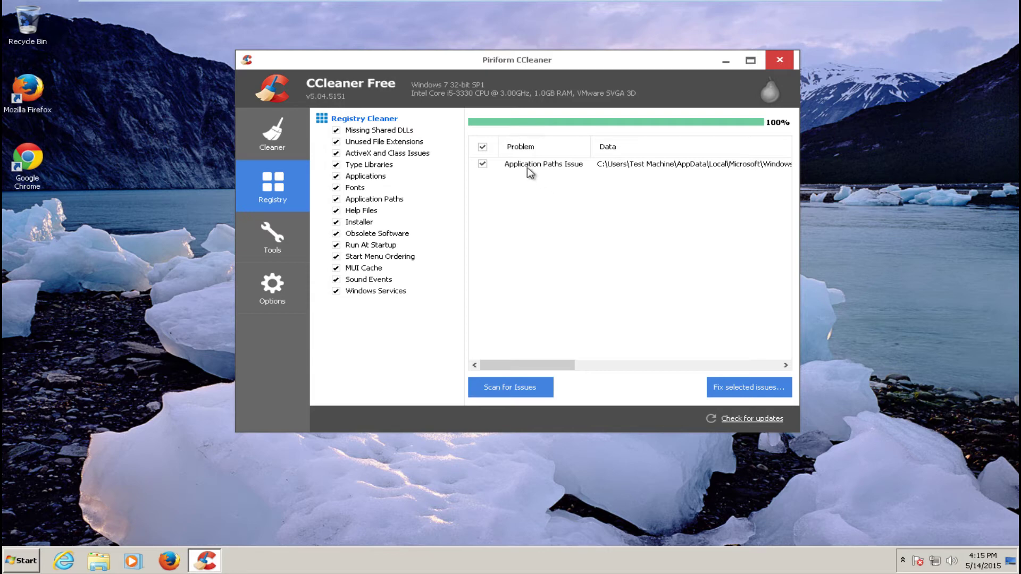
left_click_drag(510, 365, 718, 365)
left_click_drag(606, 357, 502, 343)
left_click_drag(537, 367, 484, 353)
mouse_move(450, 60)
left_mouse_down()
mouse_move(450, 49)
mouse_move(447, 68)
left_mouse_up()
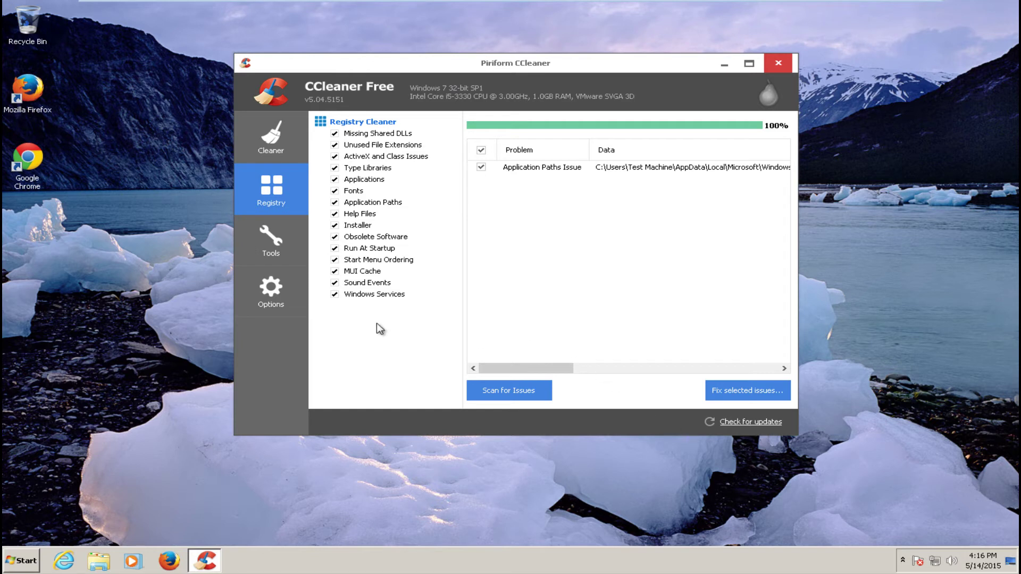
Back up the registry to a .reg file on the Desktop before fixing.
left_click(736, 388)
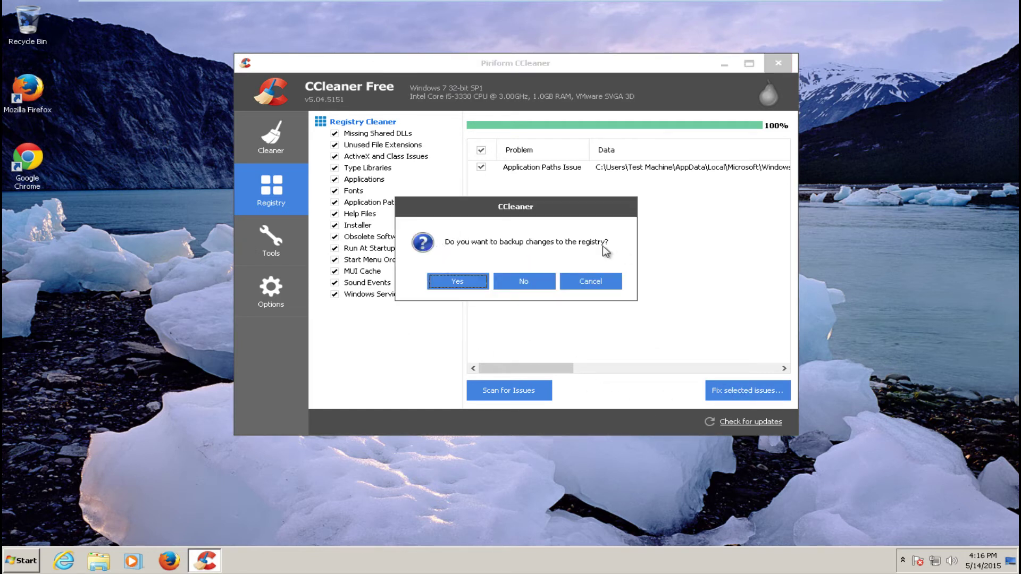
left_click(458, 280)
left_click(285, 135)
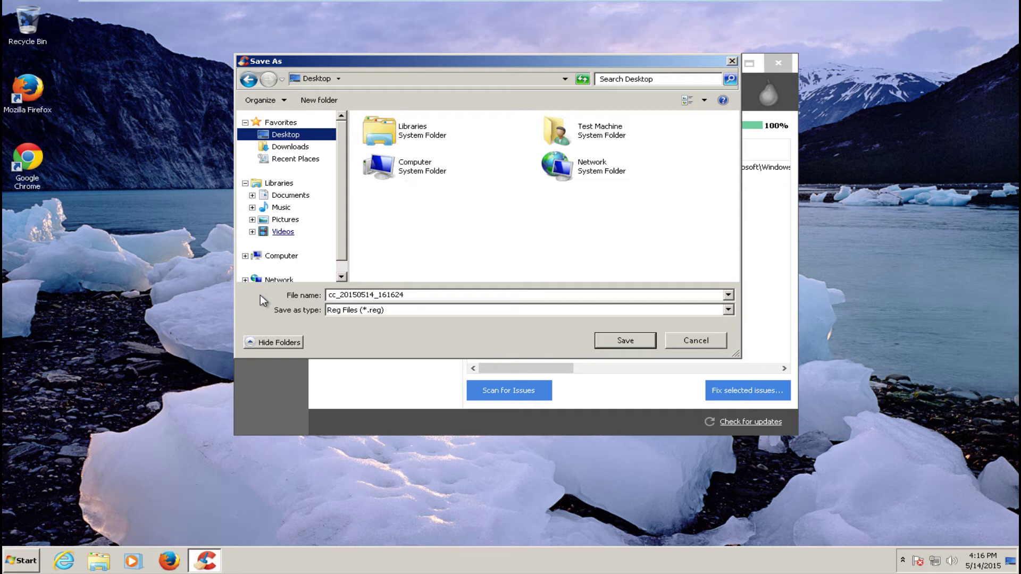
left_click(623, 340)
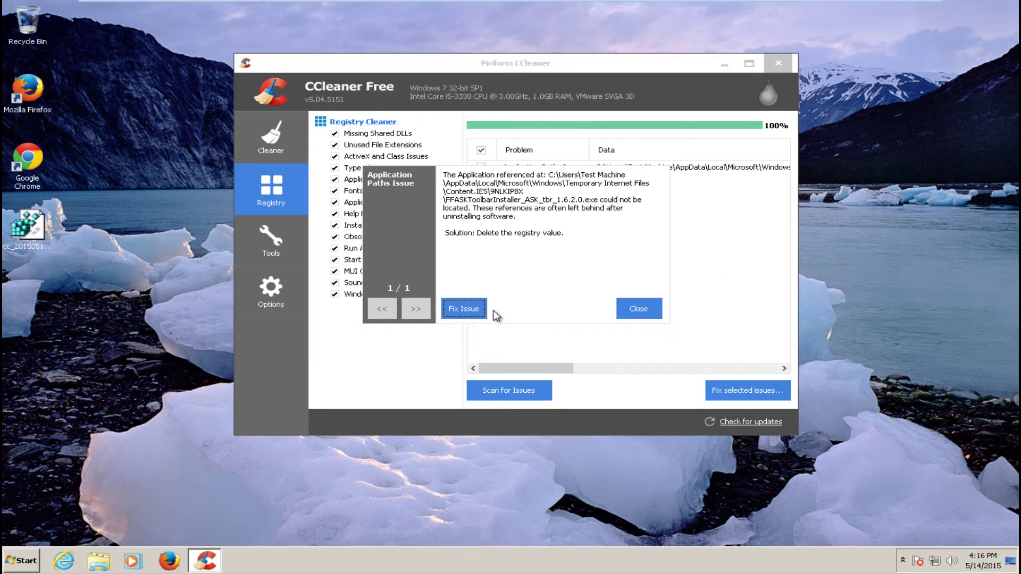
Fix the Application Paths Issue, close the details window, and exit CCleaner.
left_click(470, 312)
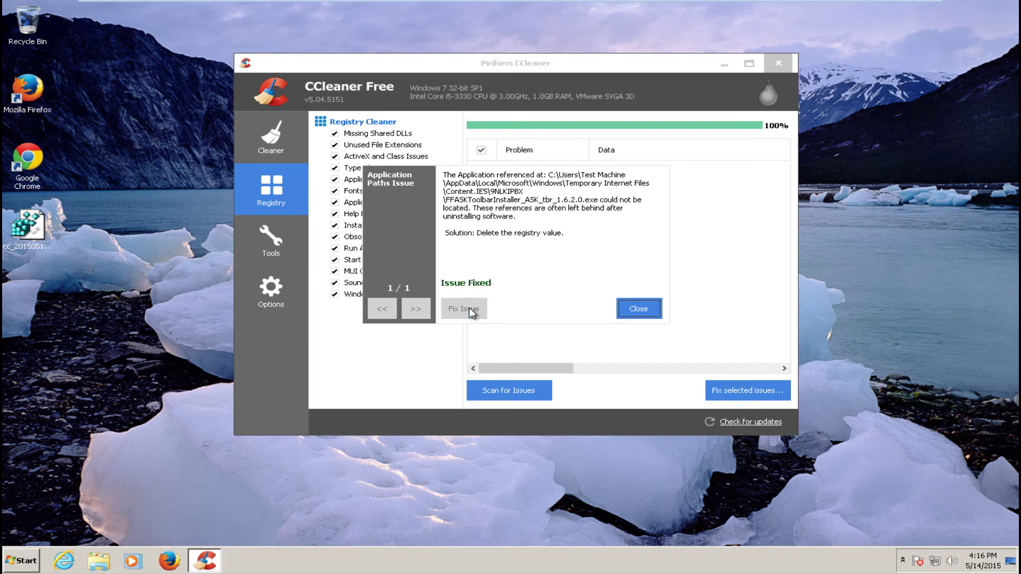
left_click_drag(544, 200, 539, 212)
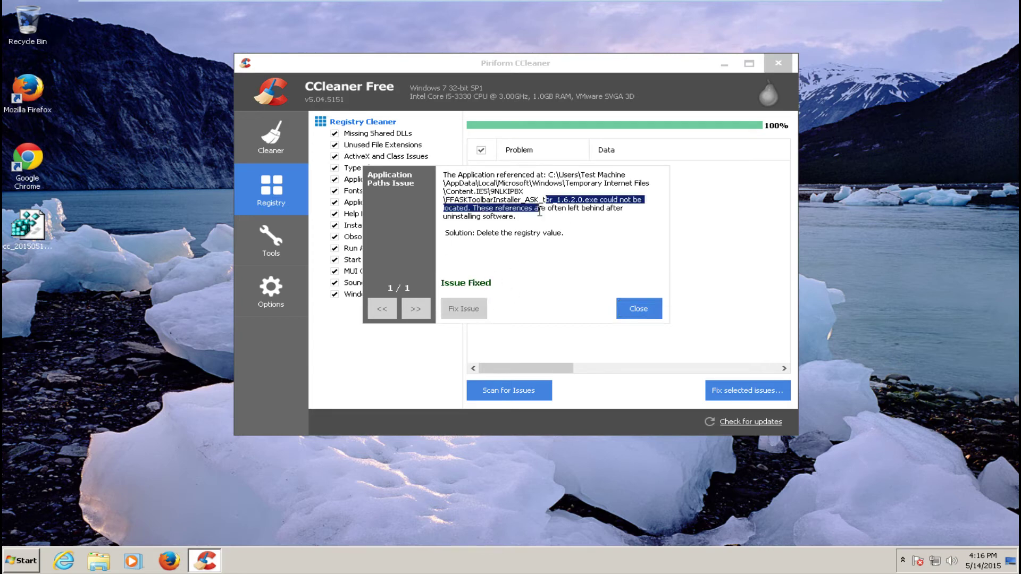
left_click(539, 212)
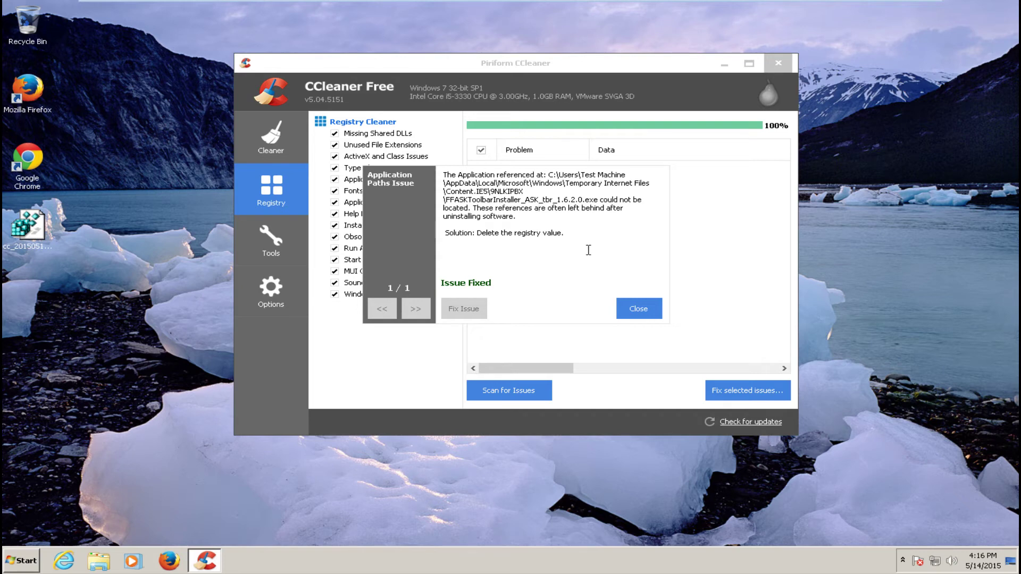
left_click(626, 304)
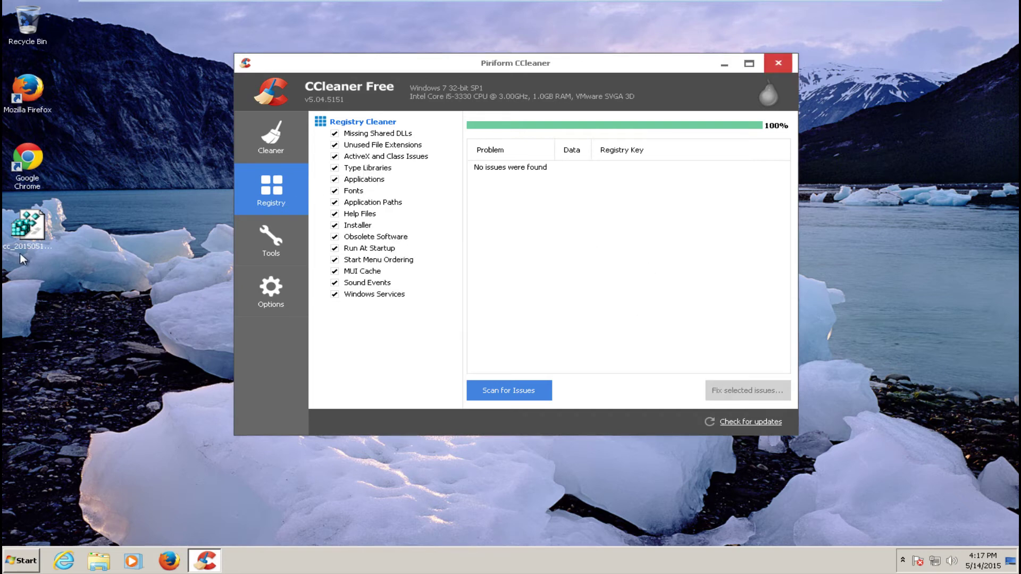
left_click(779, 64)
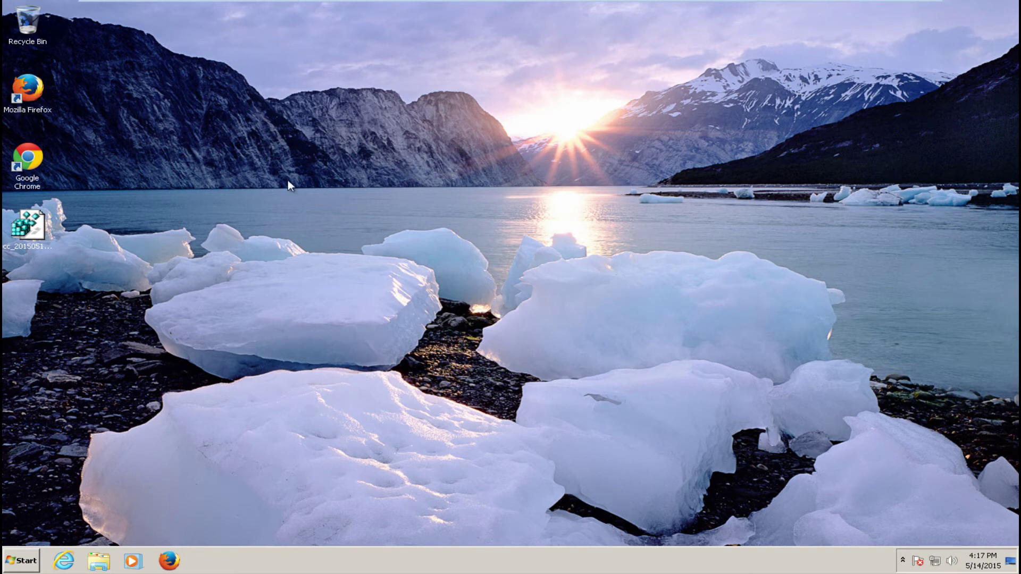
double_click(27, 225)
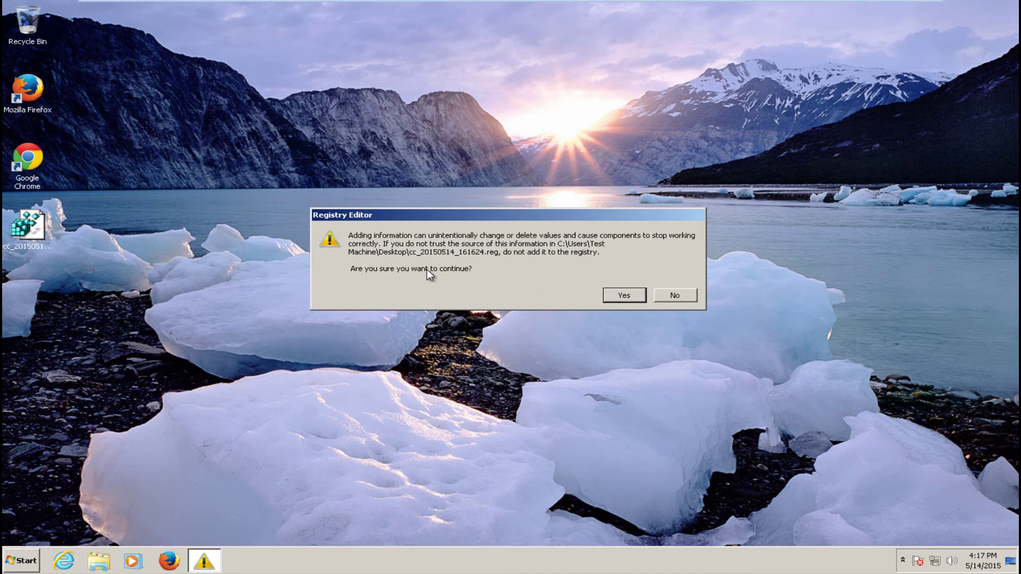
left_click(671, 294)
left_click(295, 241)
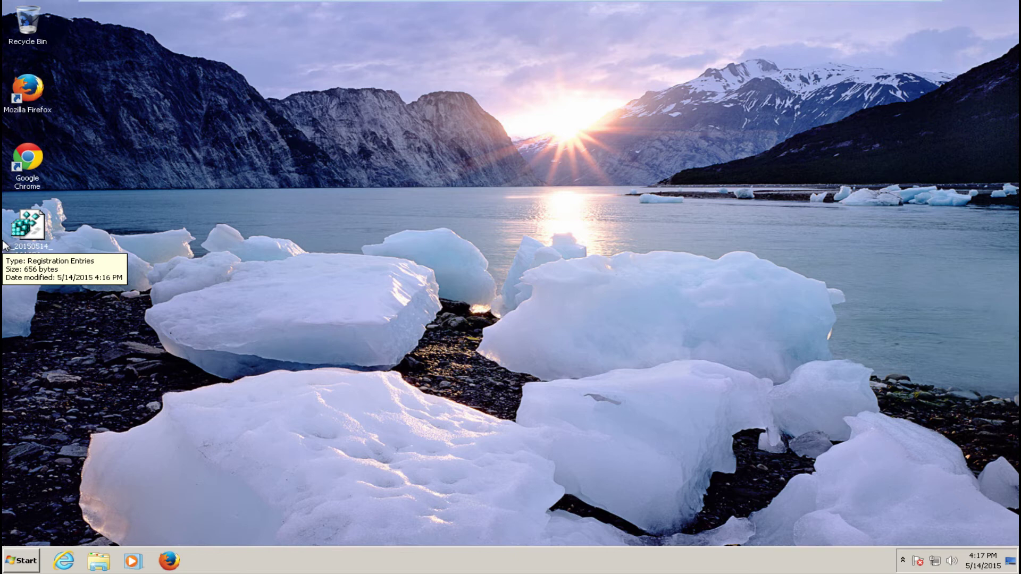
left_click_drag(40, 237, 244, 227)
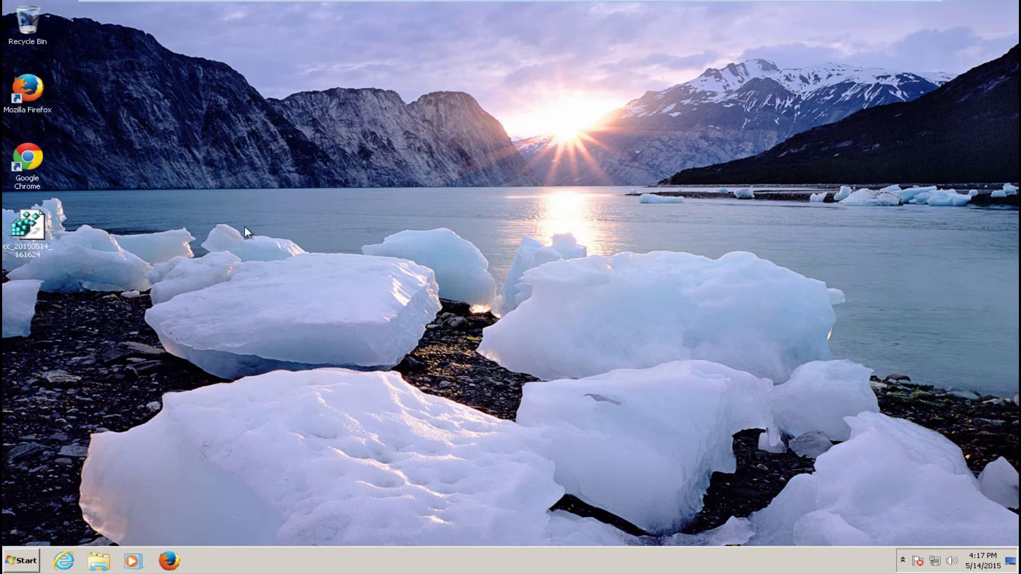
Launch Malwarebytes Anti-Malware from a Start search for 'malware' with admin rights, dismissing the out-of-date notice.
left_click(21, 560)
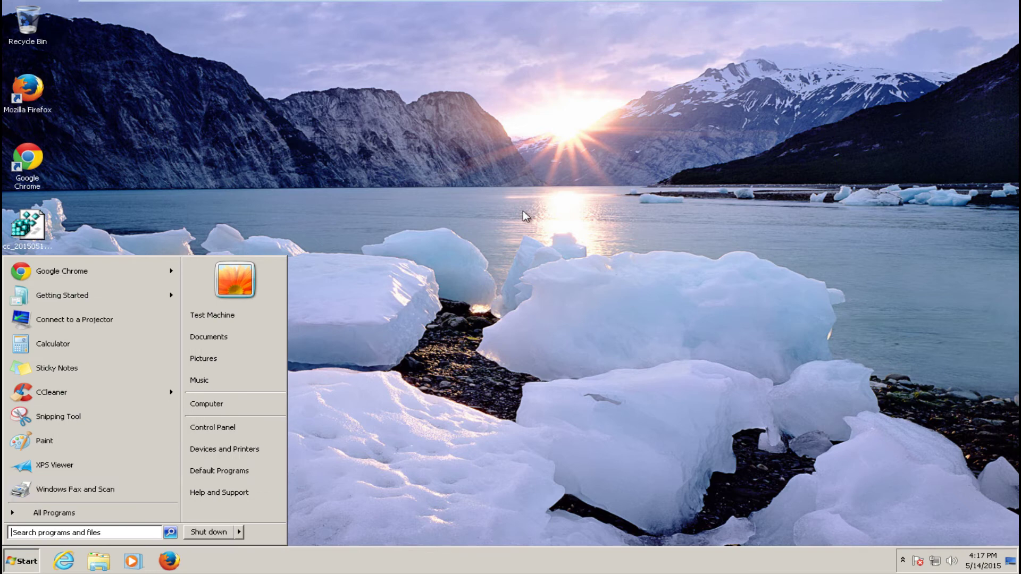
type("malware")
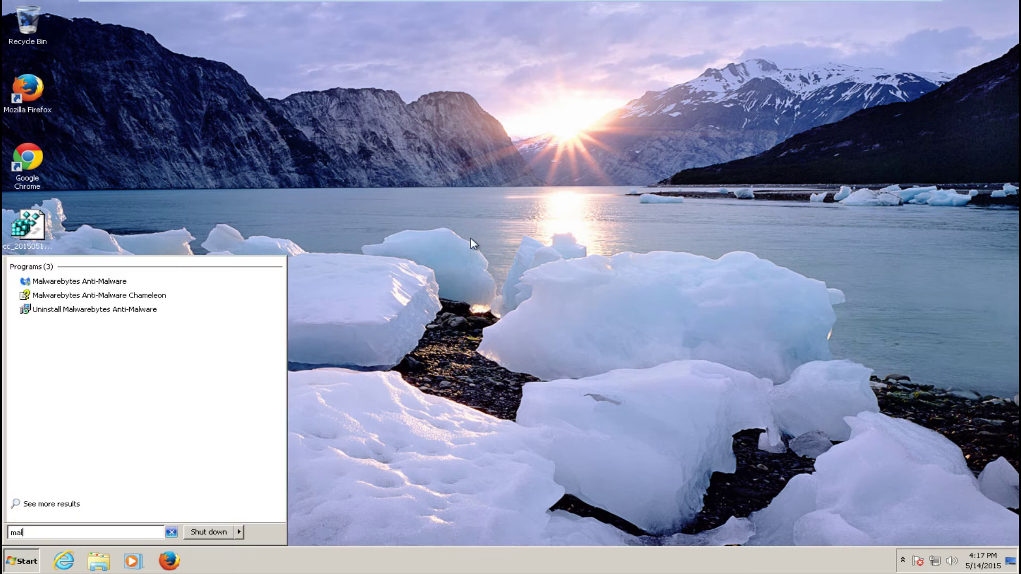
left_click(101, 282)
left_click(220, 418)
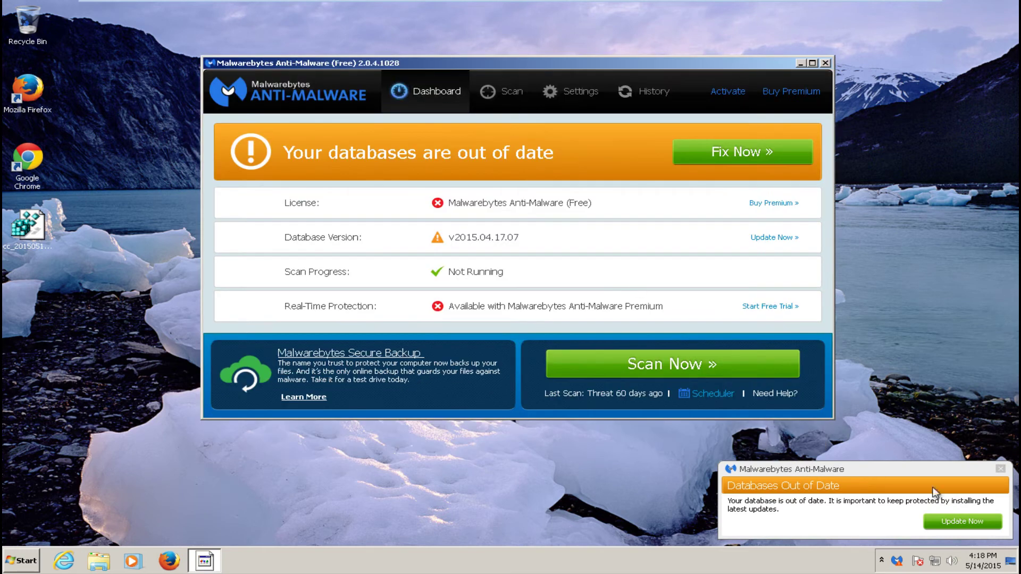
left_click(1000, 469)
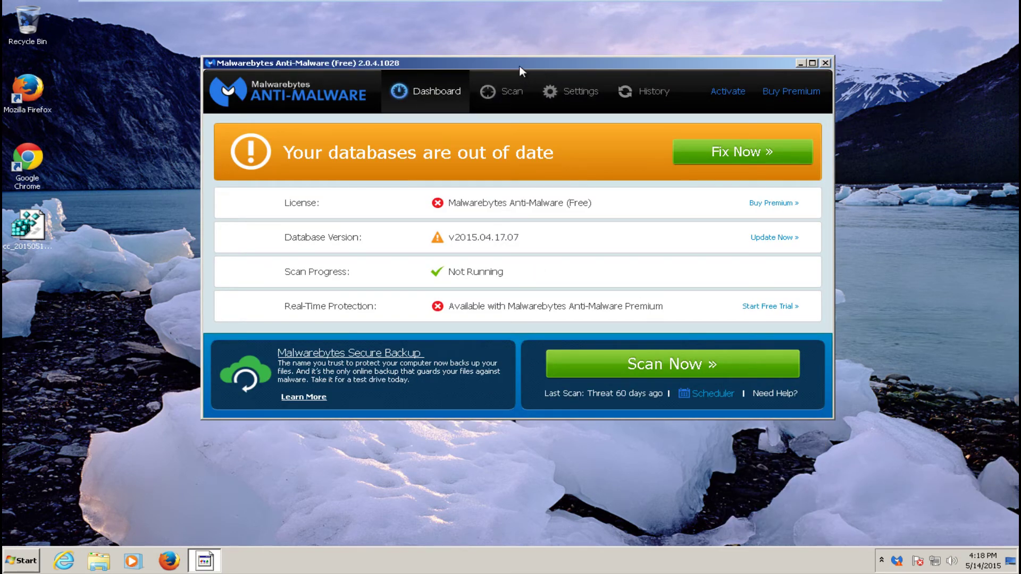
left_click_drag(516, 62, 506, 57)
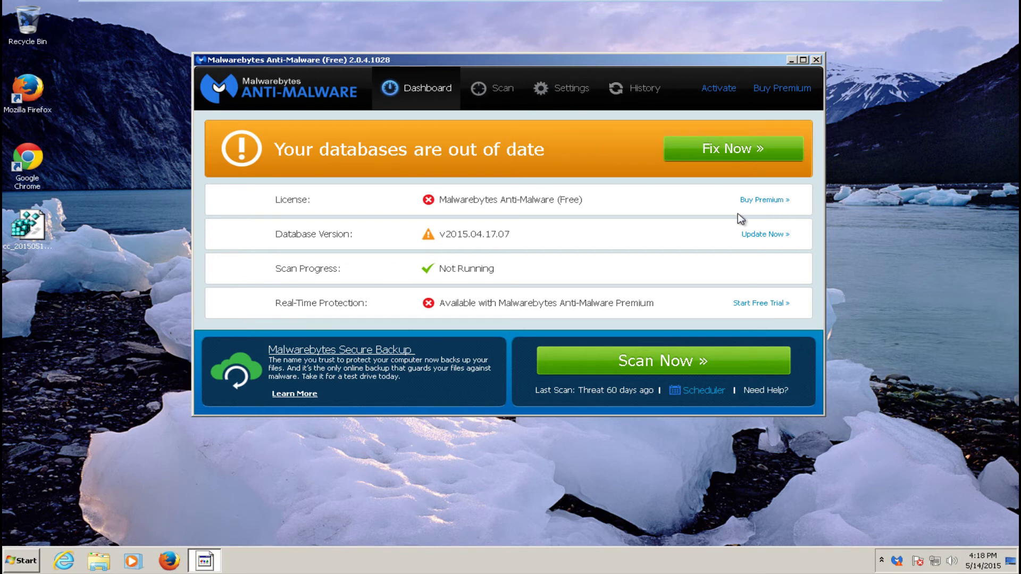
Start a Threat Scan without updating the databases, then try closing Malwarebytes mid-scan.
left_click(487, 90)
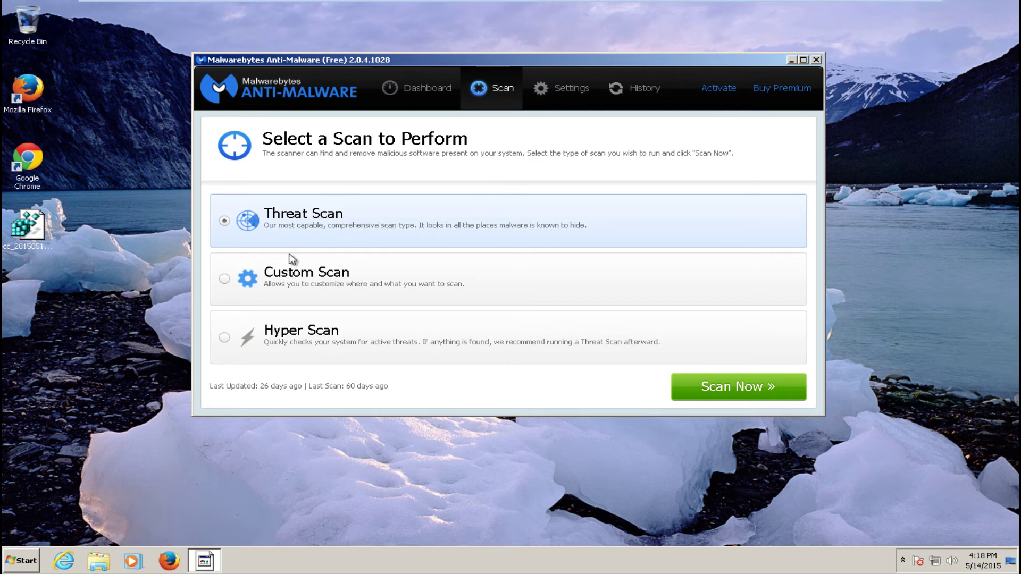
left_click(714, 394)
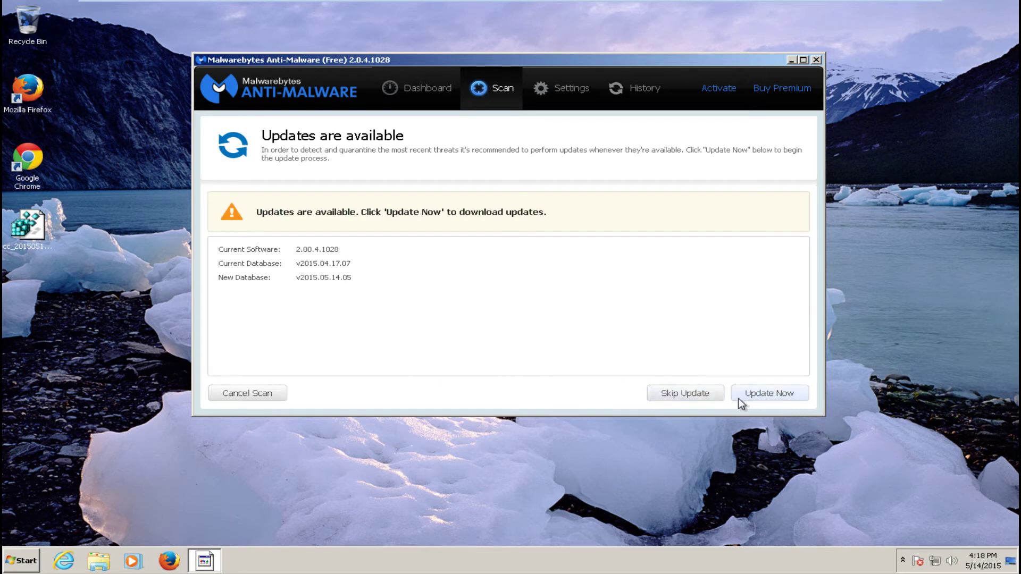
left_click(695, 395)
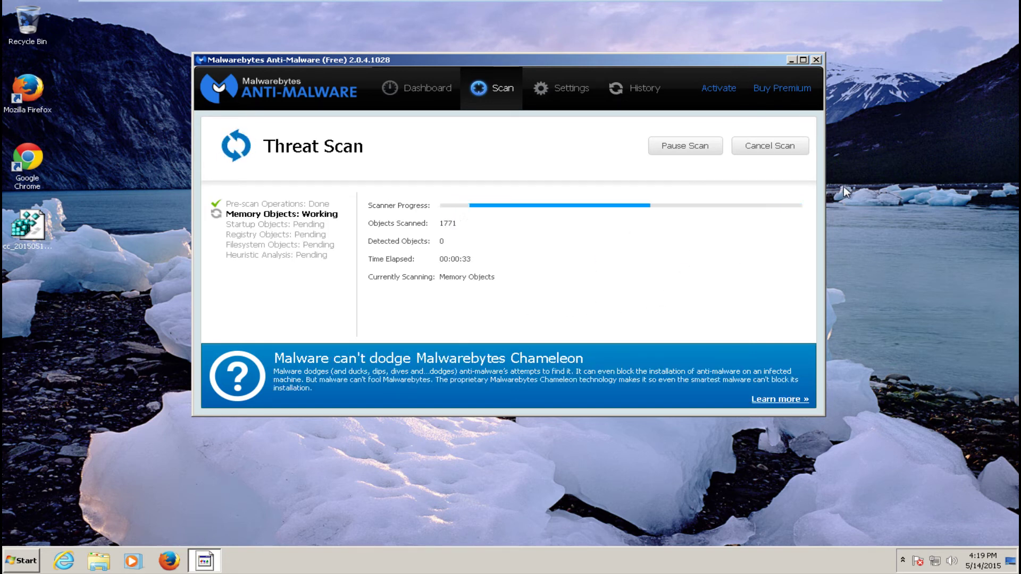
left_click(817, 60)
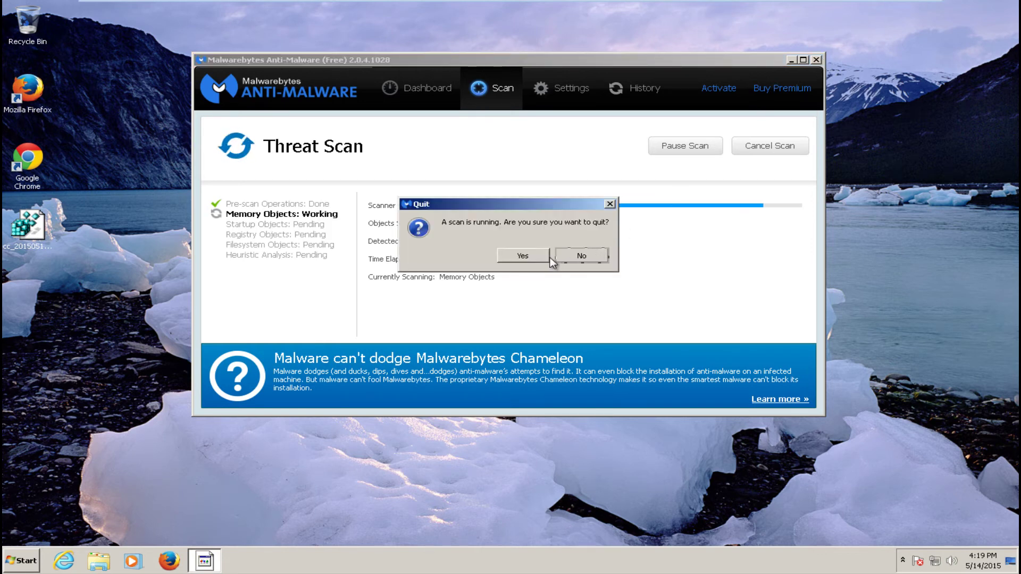
Confirm quitting Malwarebytes while the Threat Scan is still running.
left_click(524, 256)
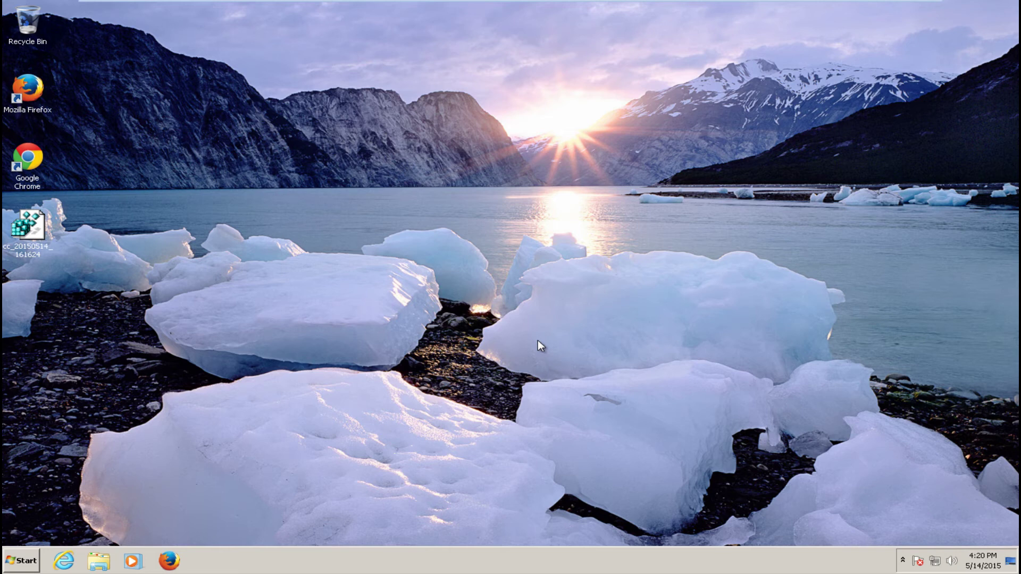
Start Google Chrome from its desktop shortcut and show its main menu.
double_click(29, 159)
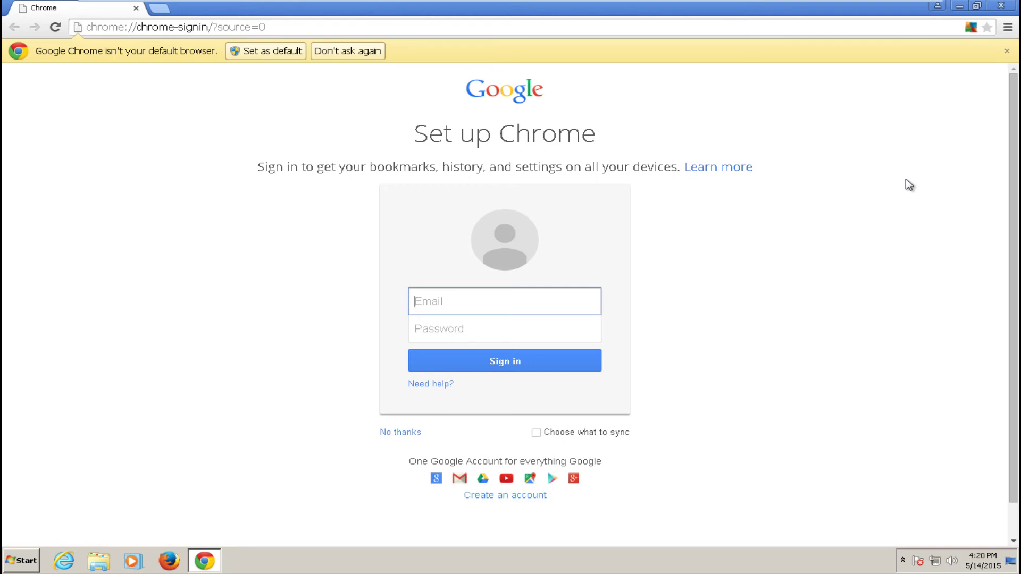
left_click(1008, 28)
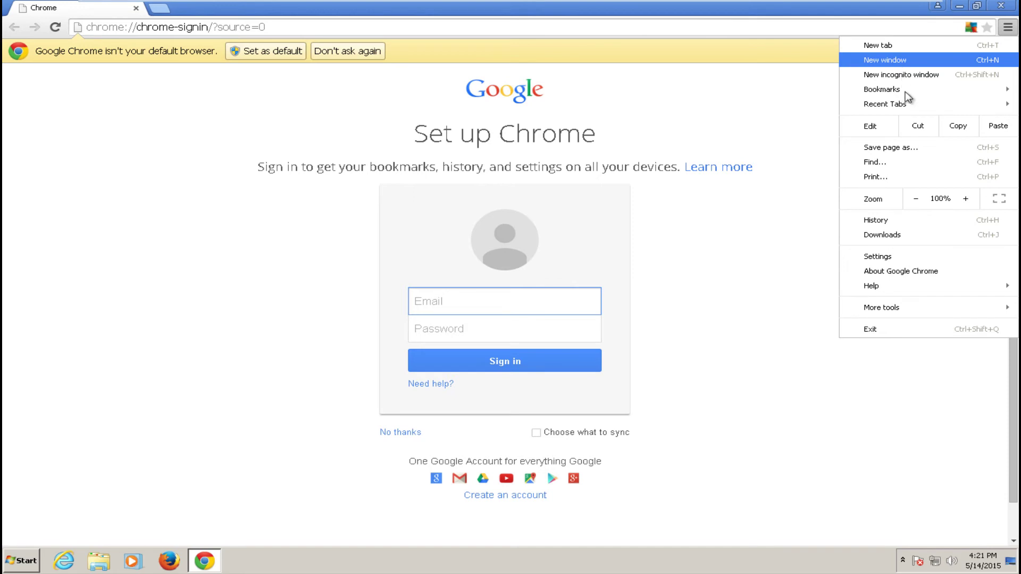
Disable and remove the AVG Secure Search extension, then return to the Set up Chrome tab.
left_click(912, 257)
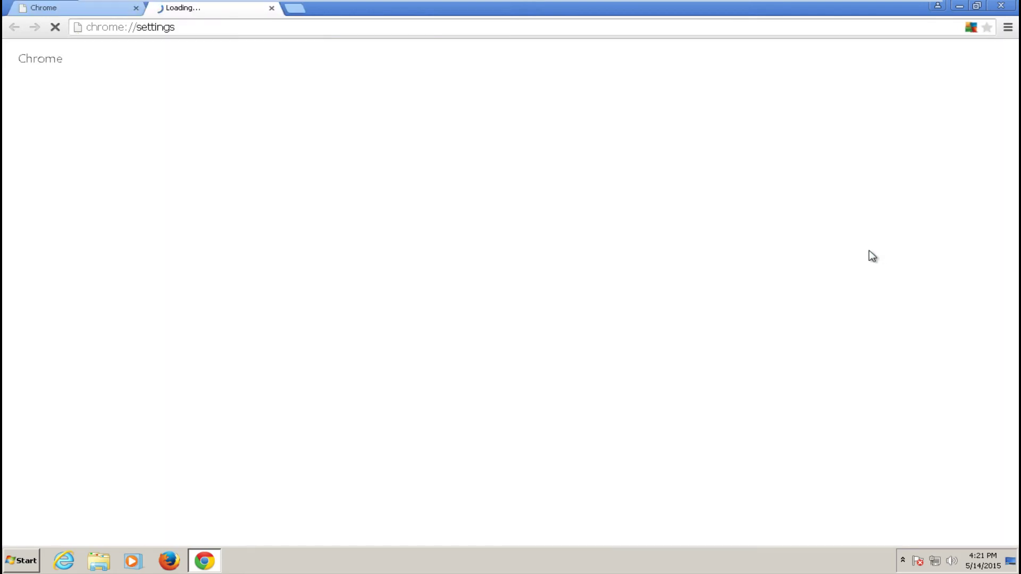
left_click(35, 103)
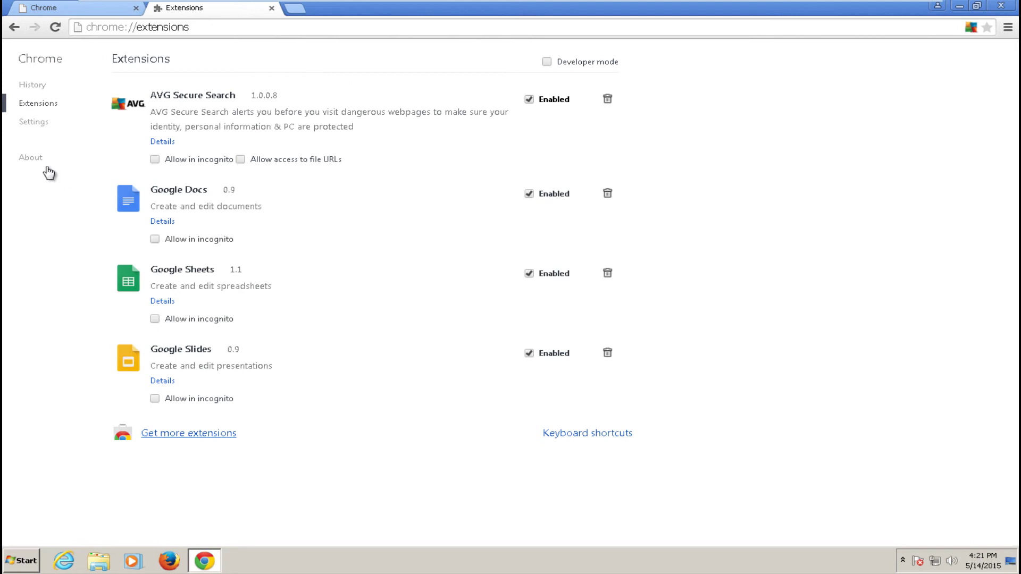
left_click(528, 100)
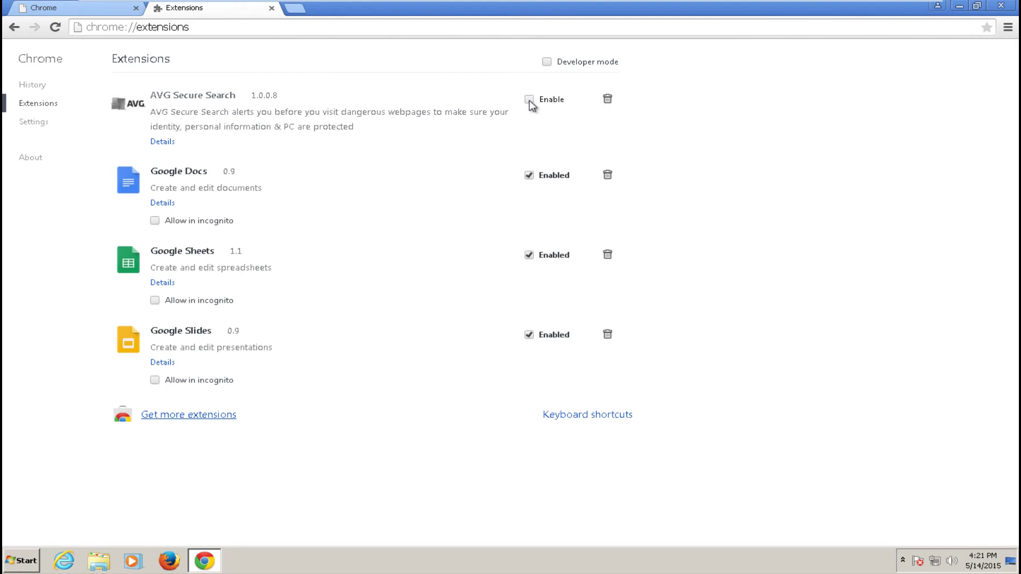
left_click(605, 99)
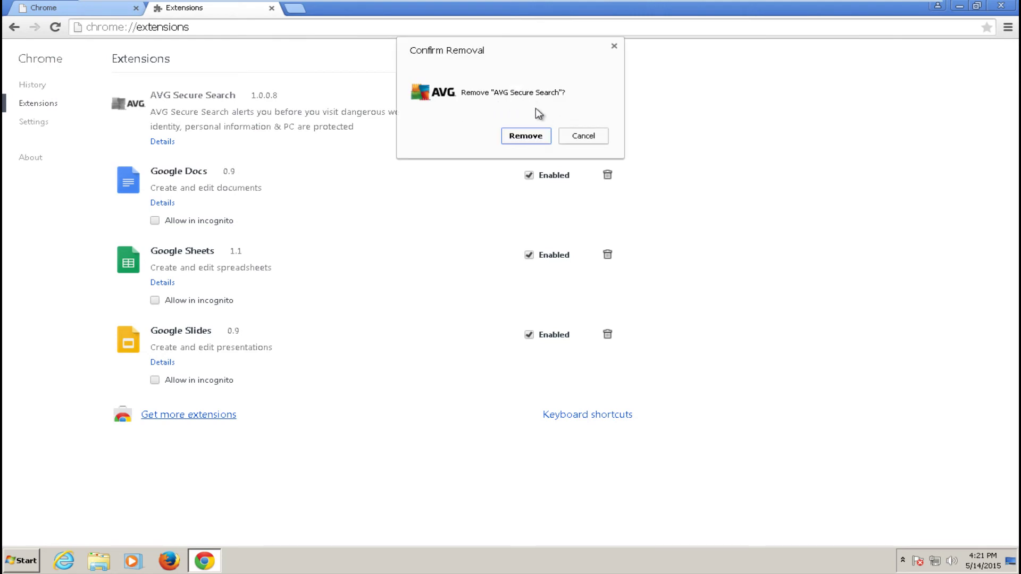
left_click(520, 138)
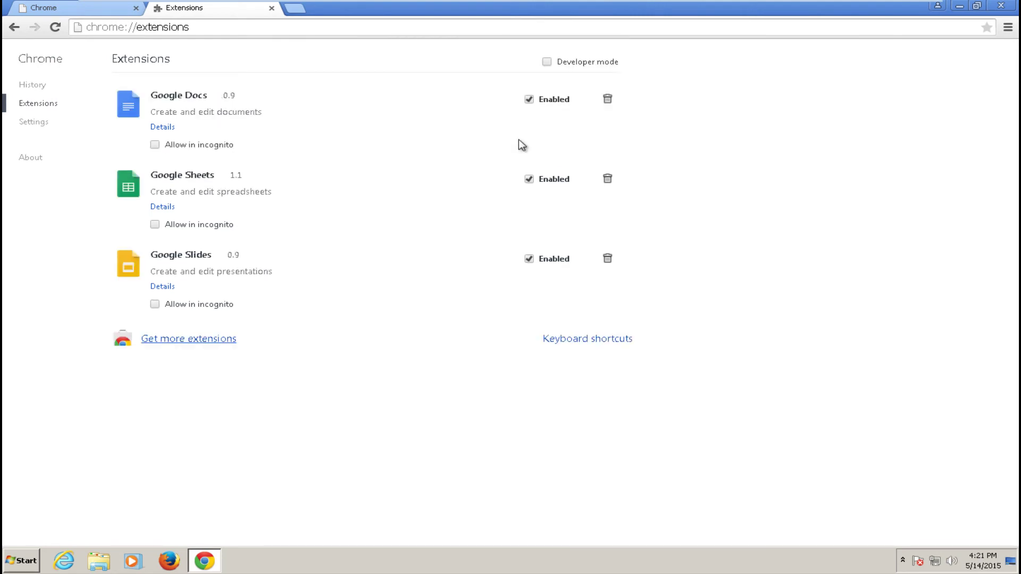
left_click(57, 8)
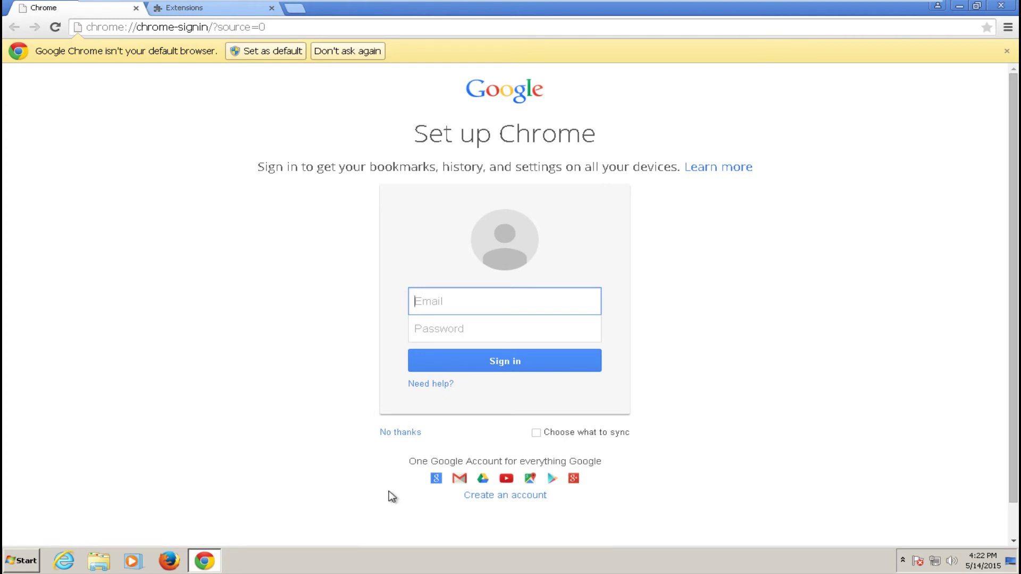
Close Chrome and open Control Panel's Uninstall a program list, widened to show the Version column.
left_click(1000, 5)
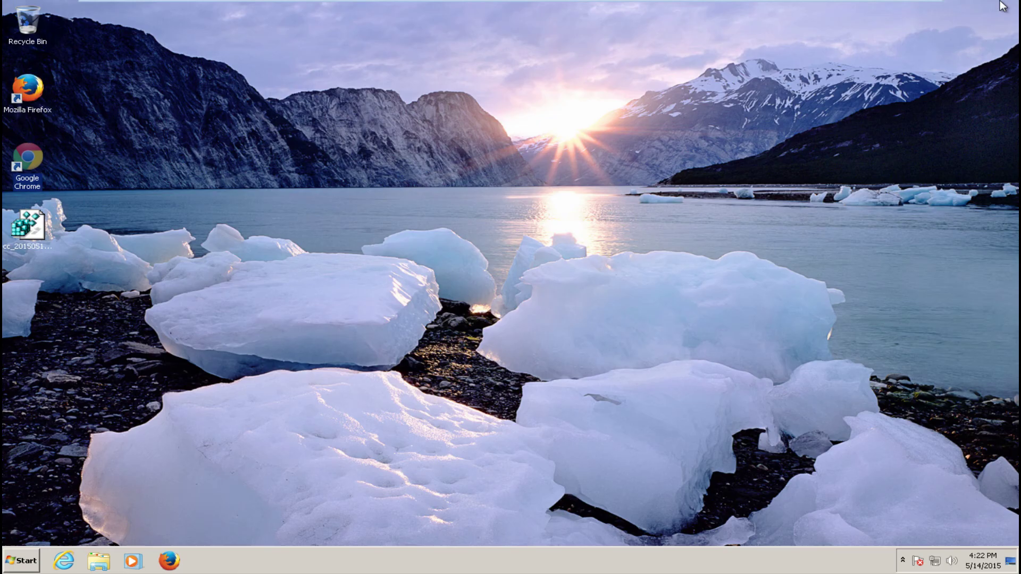
left_click(8, 563)
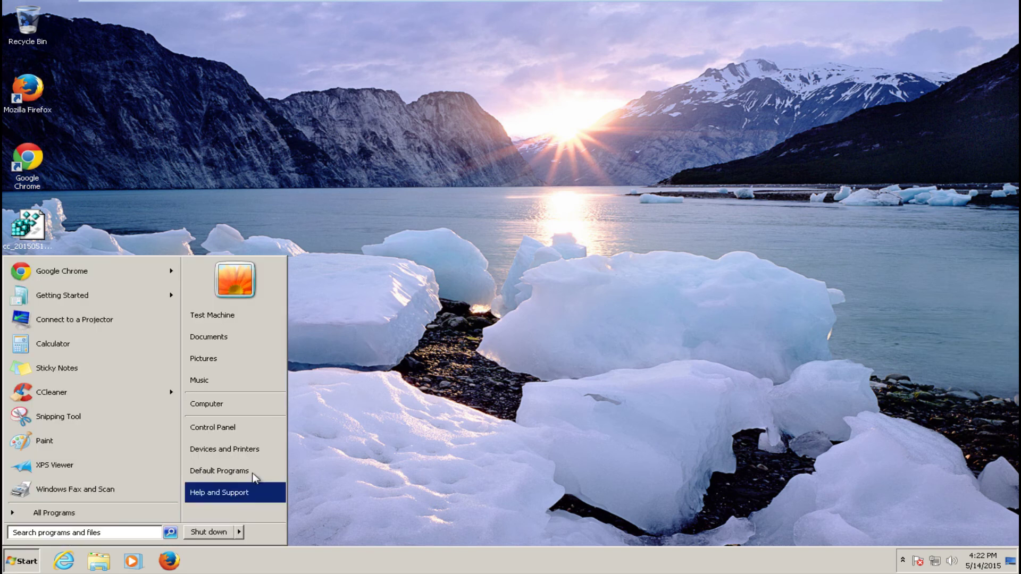
left_click(227, 435)
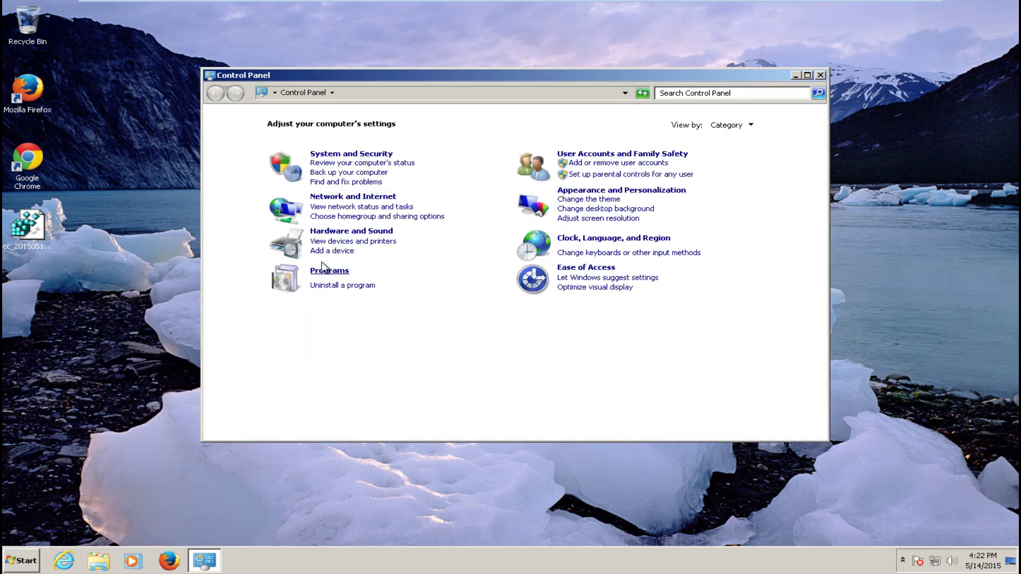
left_click(328, 290)
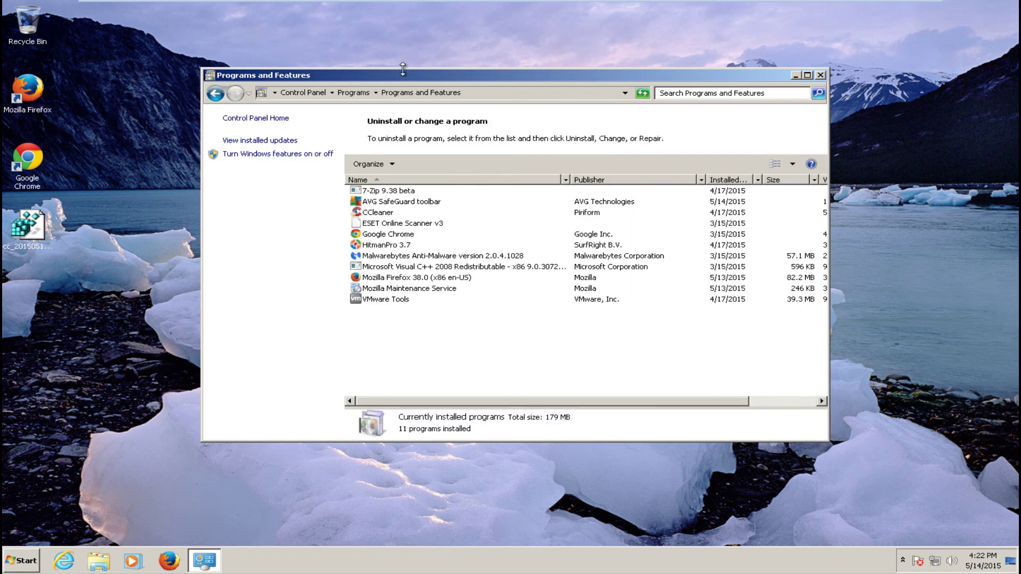
left_click_drag(396, 74, 296, 43)
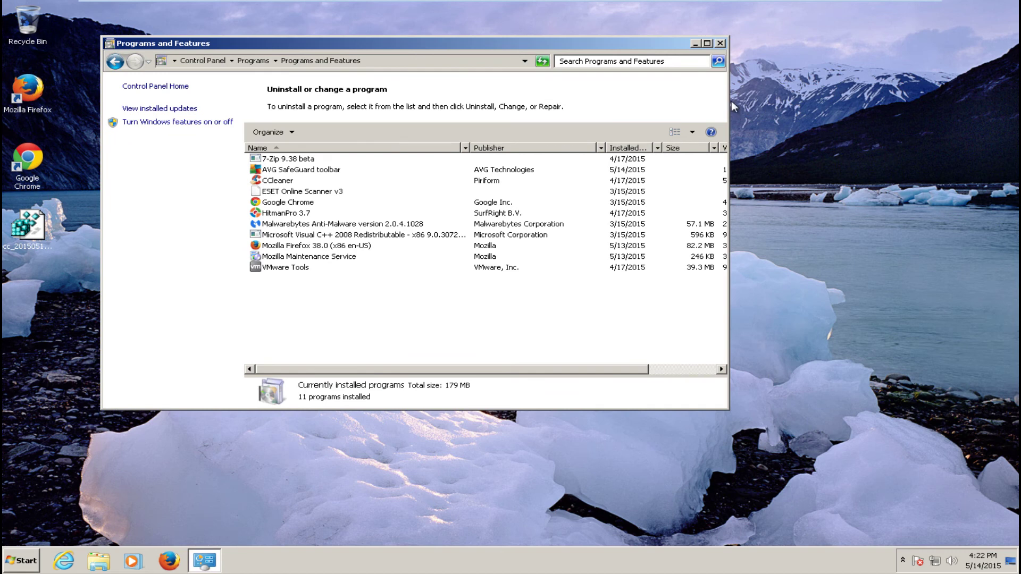
left_click_drag(729, 101, 982, 109)
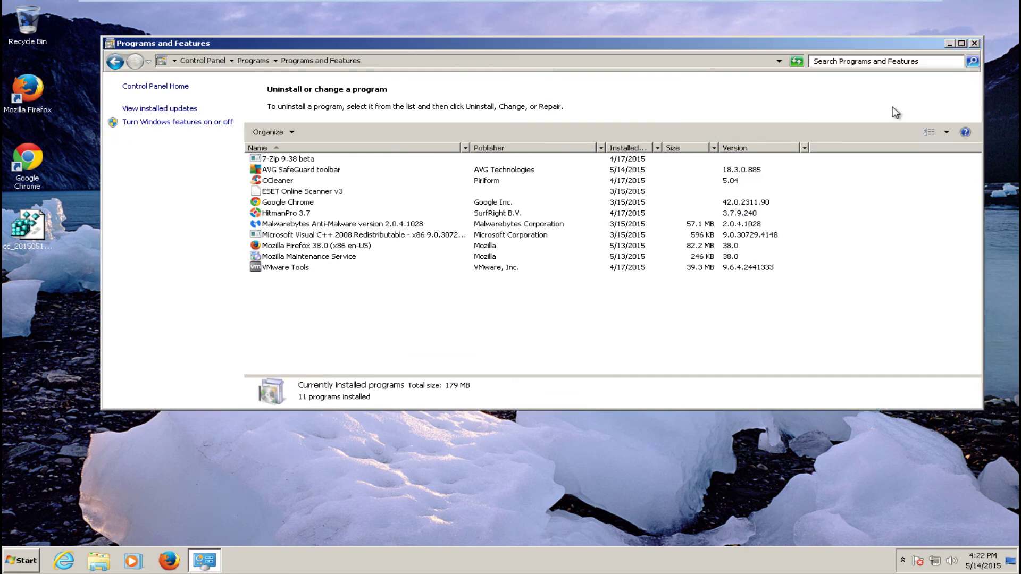
Review the installed program entries, ending with CCleaner selected.
left_click(296, 195)
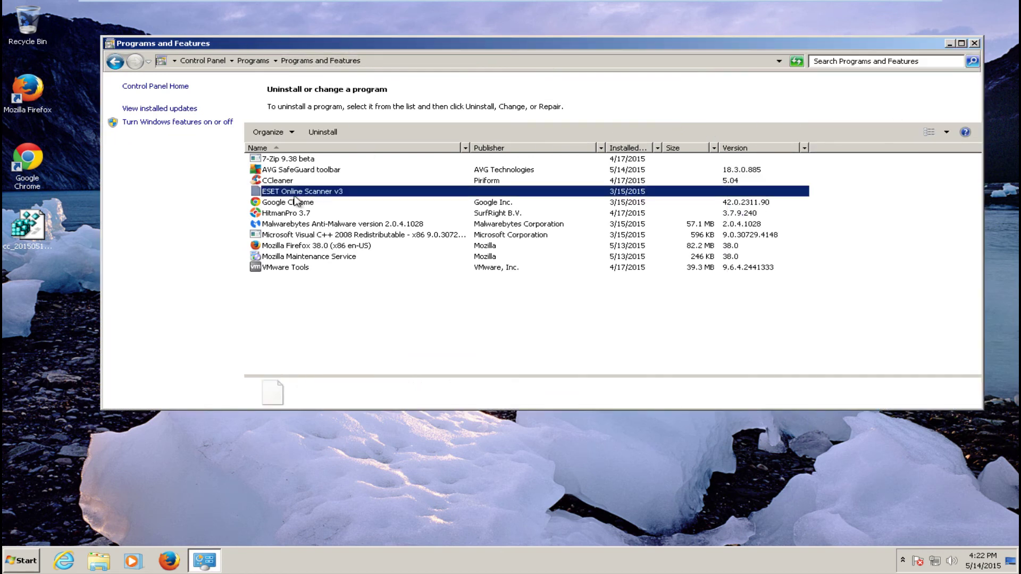
left_click(296, 223)
left_click(298, 257)
left_click(296, 276)
left_click(293, 213)
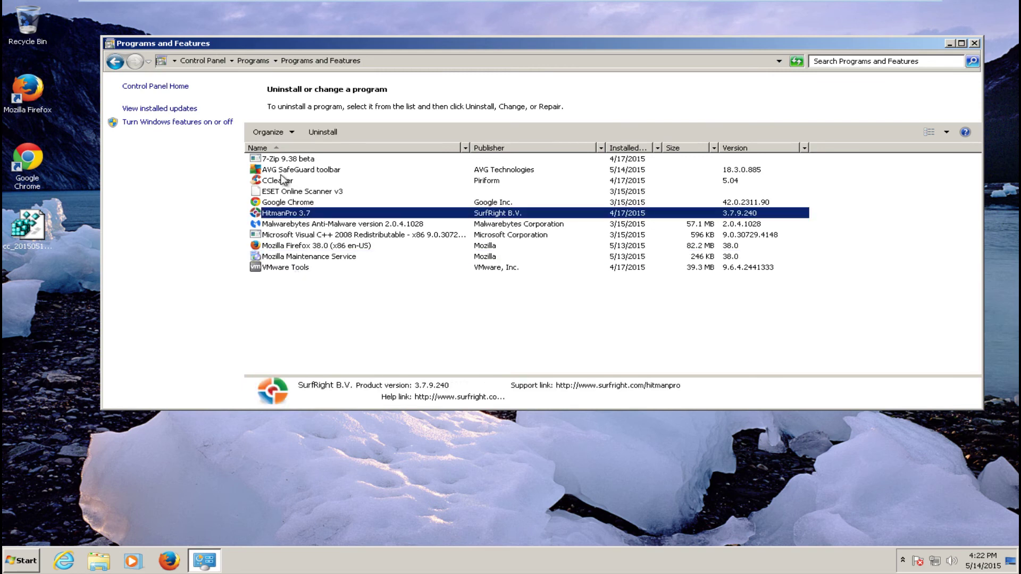
left_click(281, 173)
left_click(281, 190)
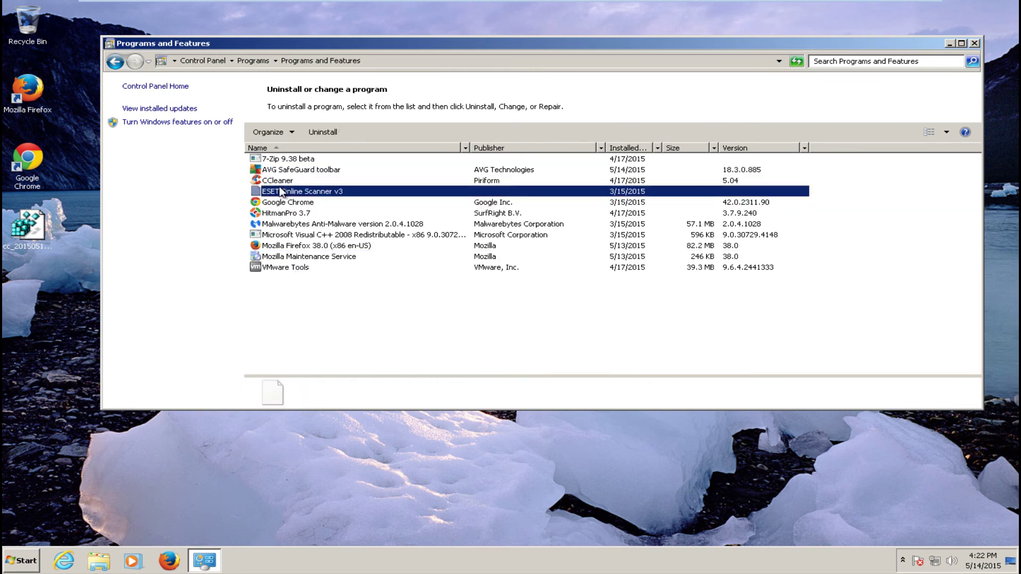
left_click(282, 181)
left_click(327, 168)
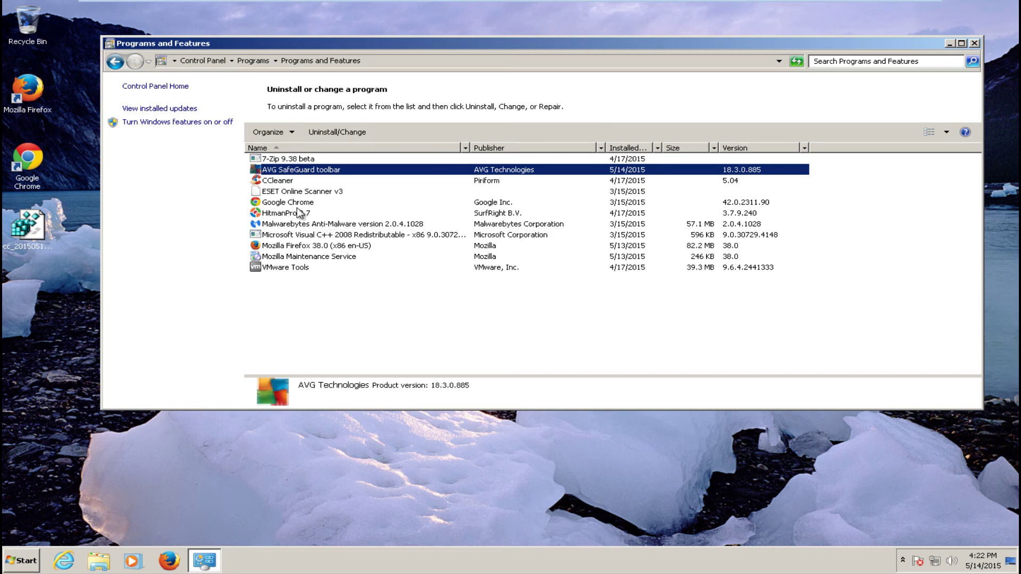
left_click(282, 183)
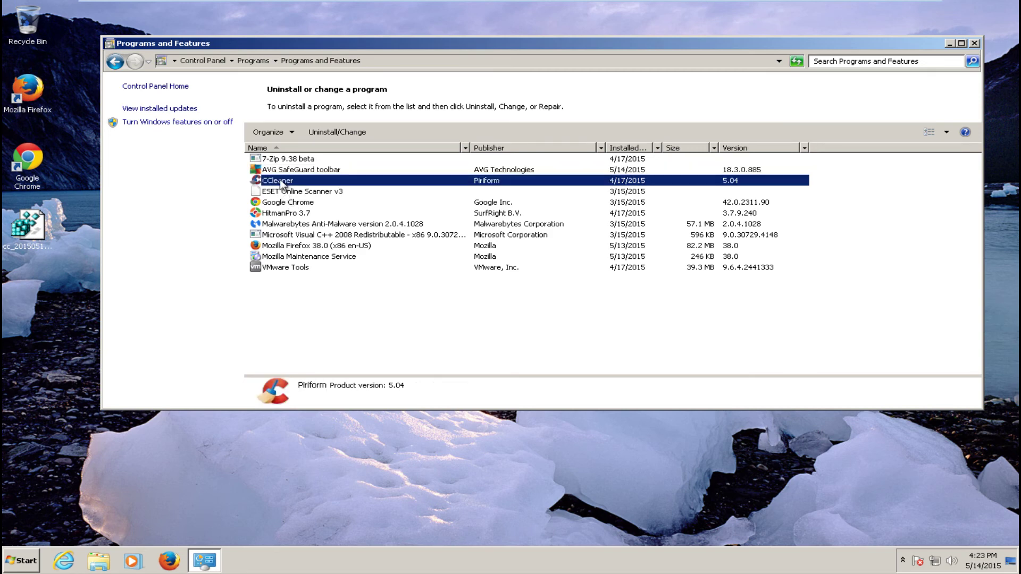
Run the CCleaner v5.04 uninstaller to its confirmation page, then cancel so CCleaner stays installed.
left_click(336, 132)
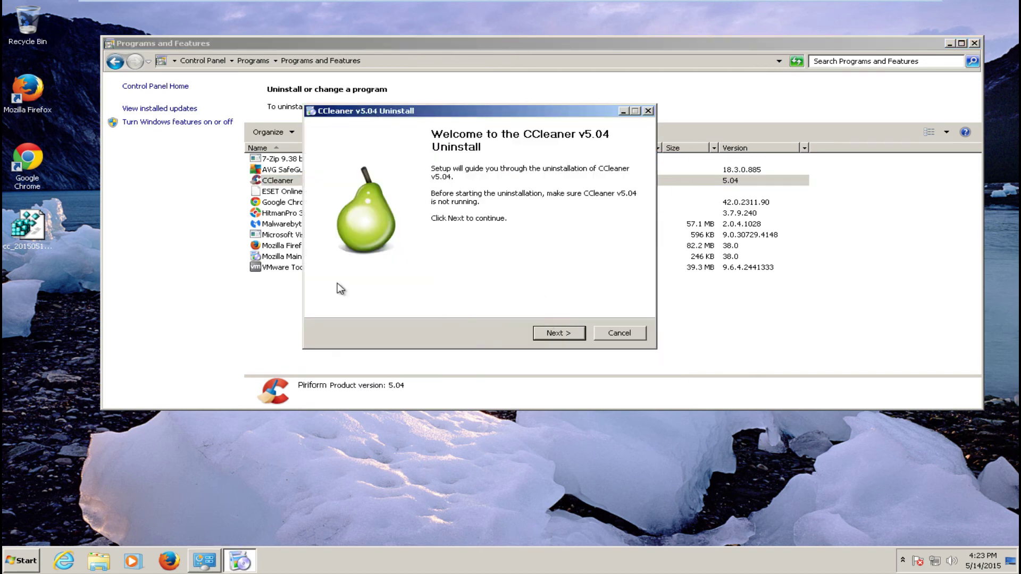
left_click(563, 332)
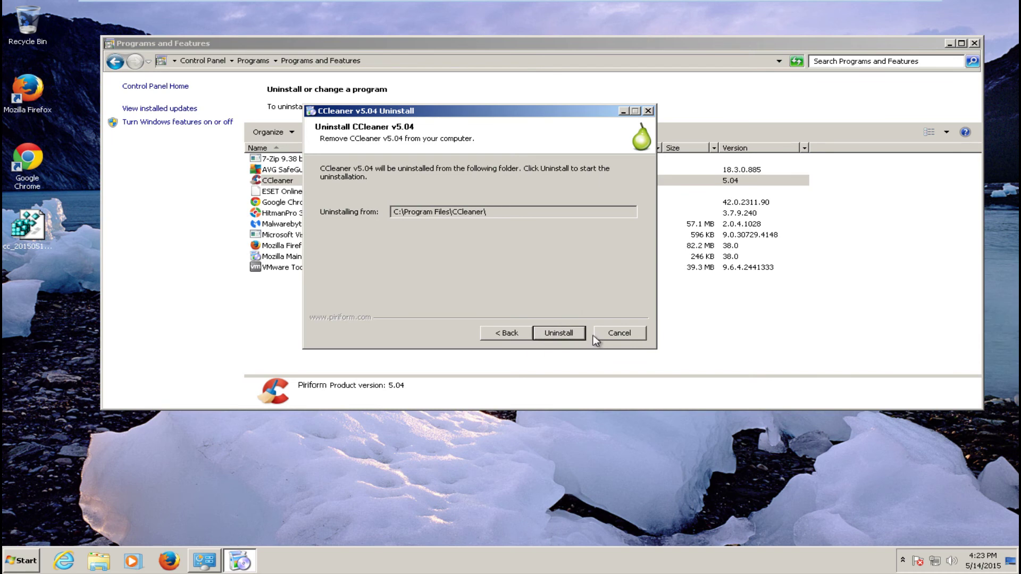
left_click(619, 333)
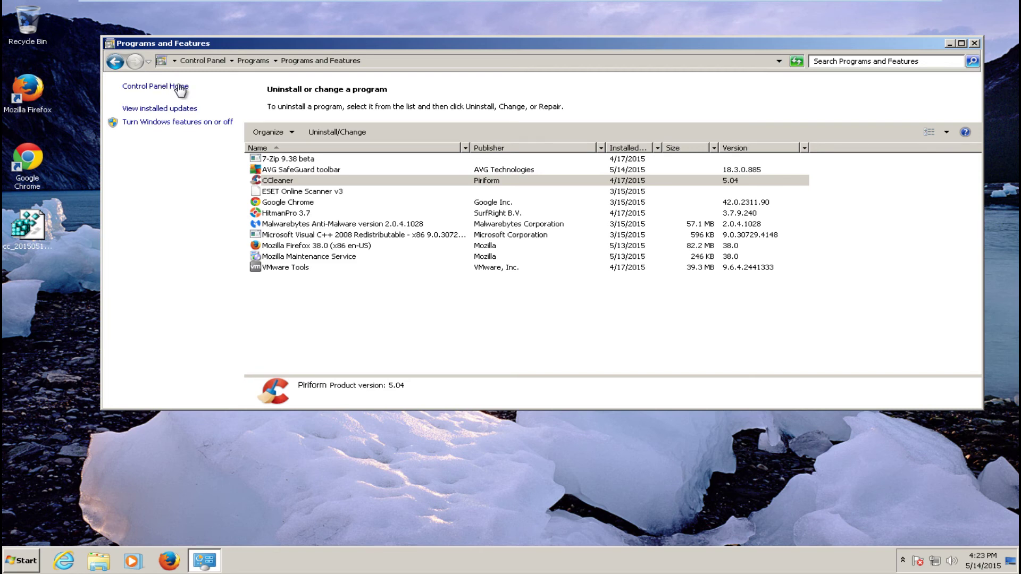
Close Programs and Features and launch Disk Defragmenter through a Start search for 'disk de'.
left_click(974, 43)
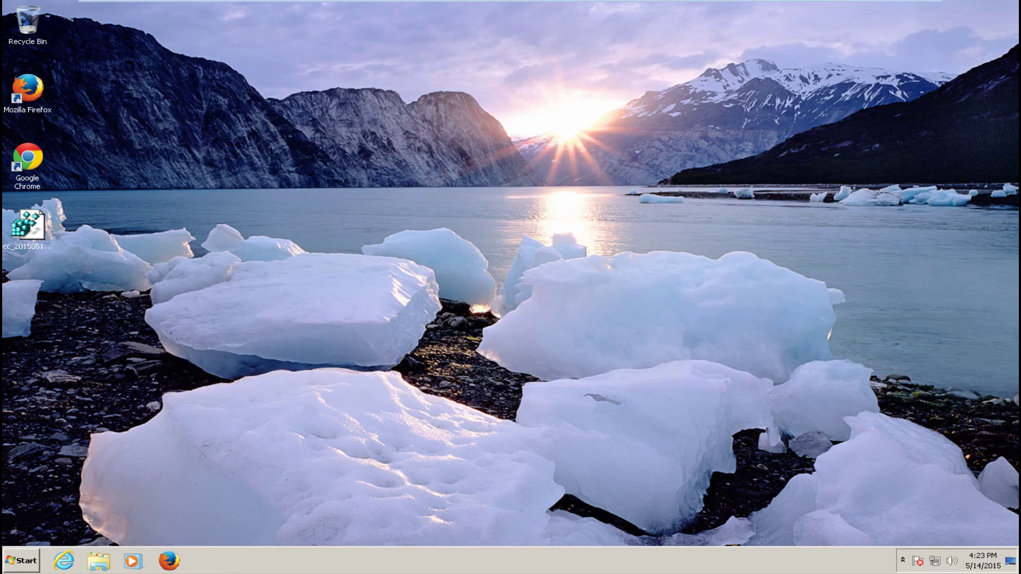
key("super")
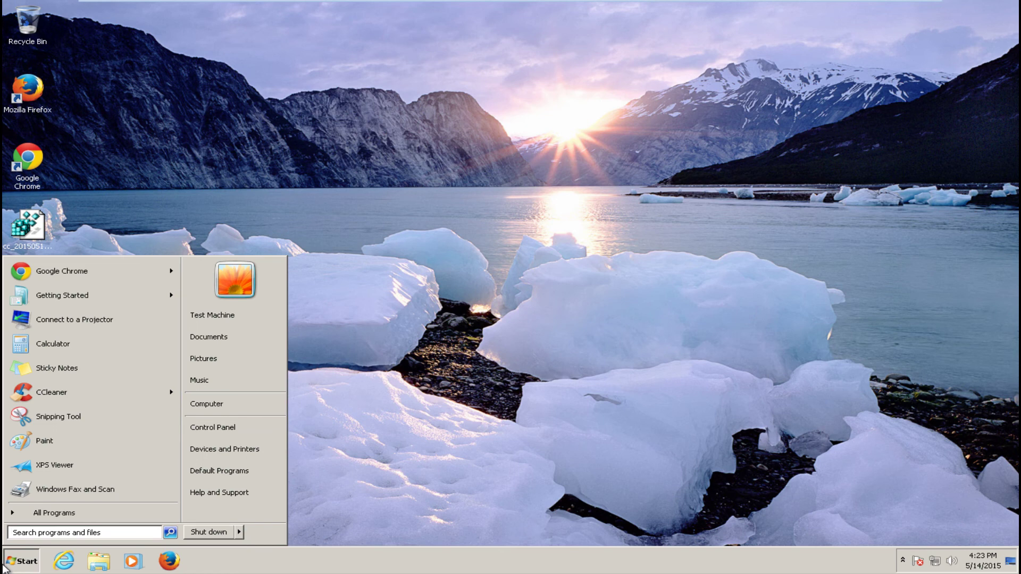
type("disk")
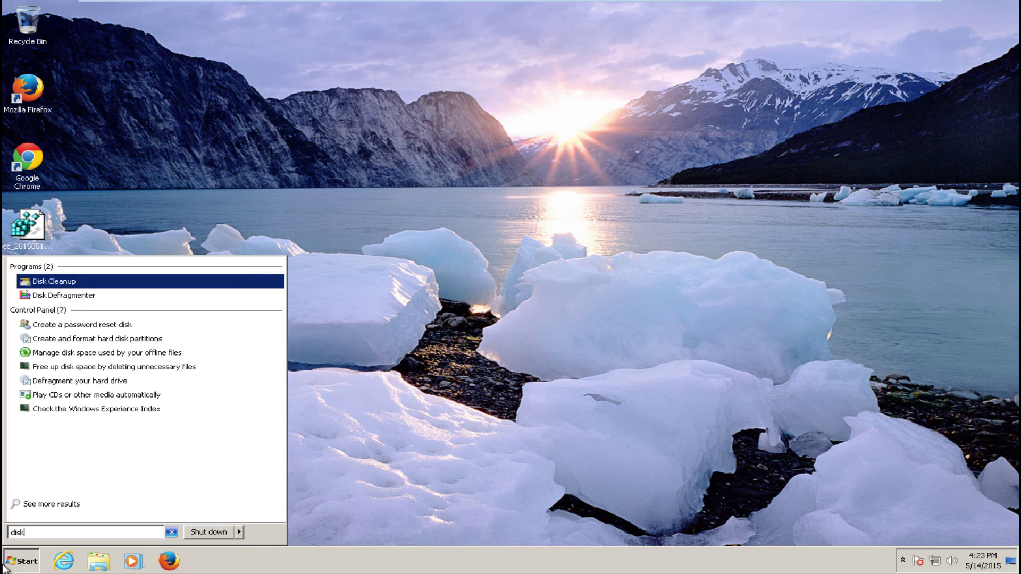
type(" de")
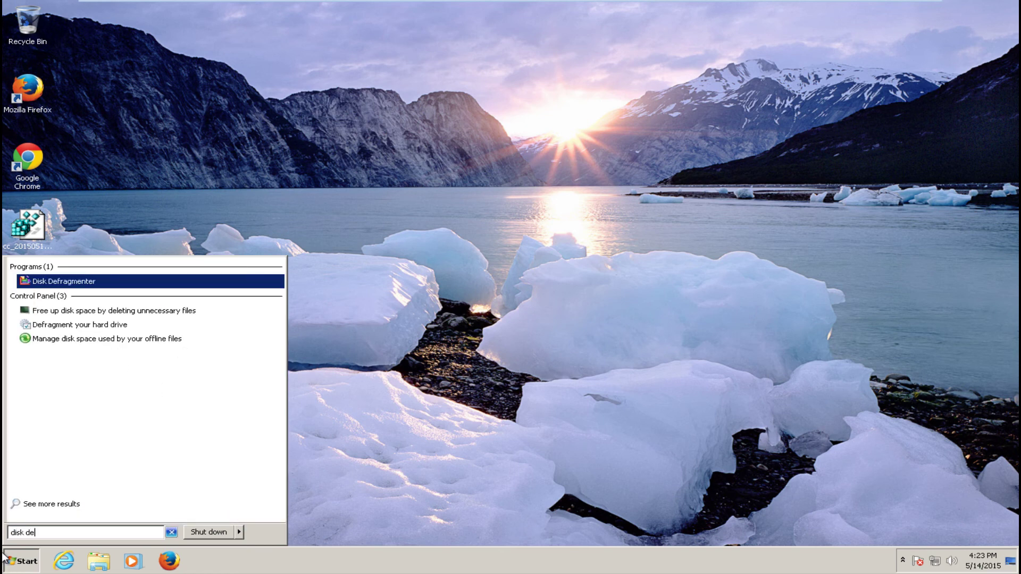
left_click(46, 283)
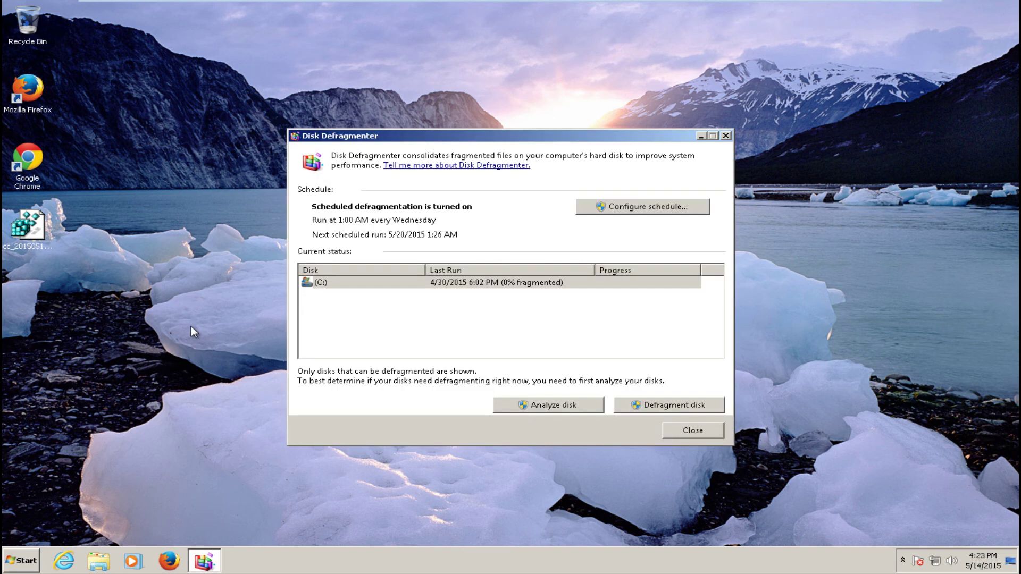
left_click_drag(455, 141, 455, 128)
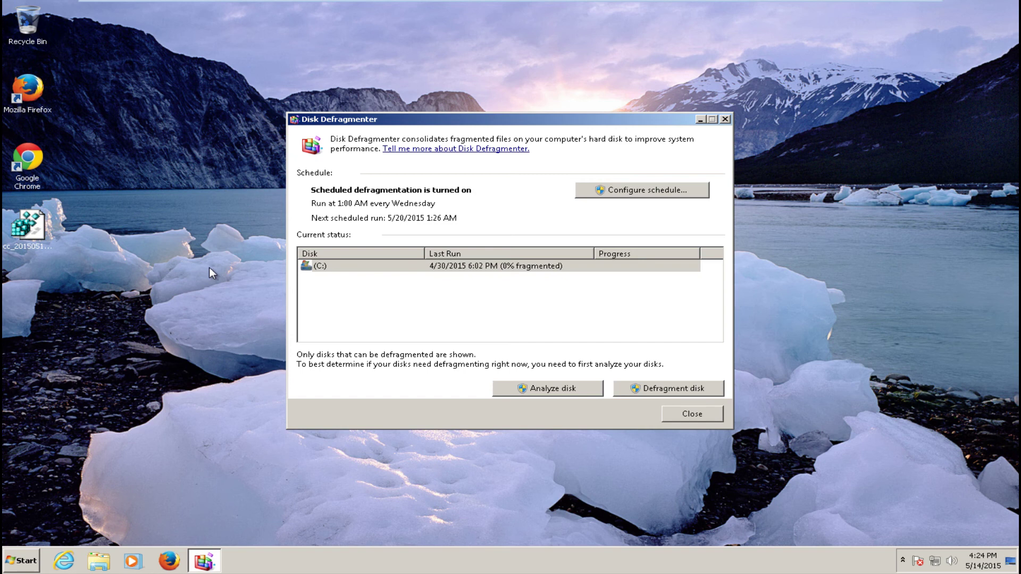
left_click(369, 320)
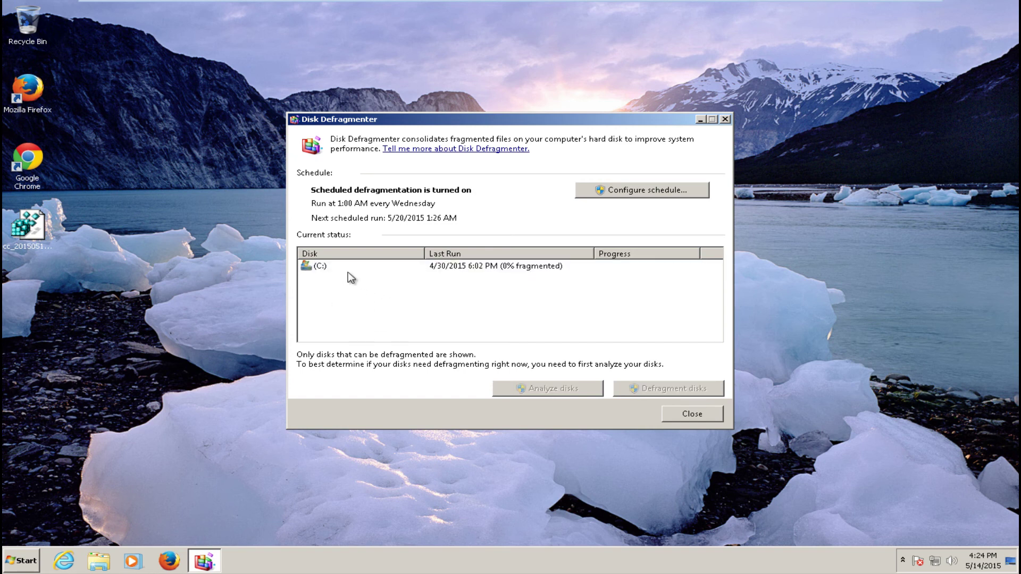
Analyze drive C:, which now reports 1% fragmented as of 5/14/2015 4:24 PM.
left_click(457, 269)
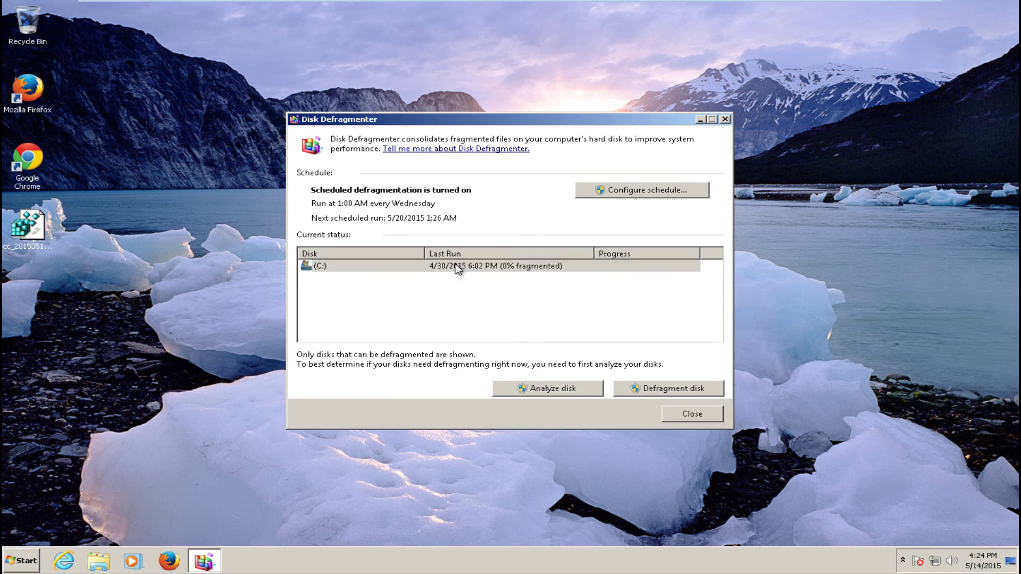
left_click(548, 388)
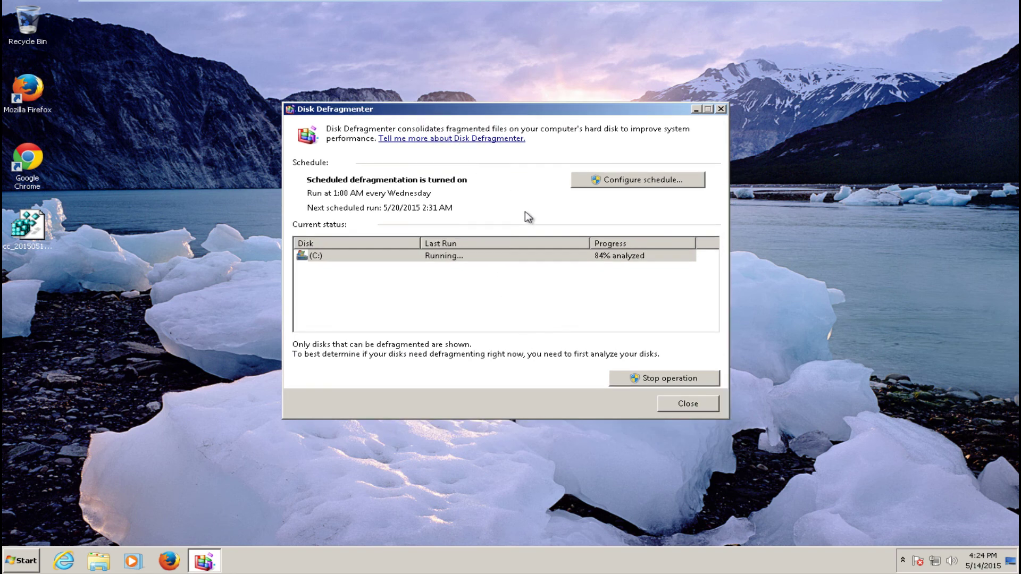
left_click(424, 257)
left_click(458, 294)
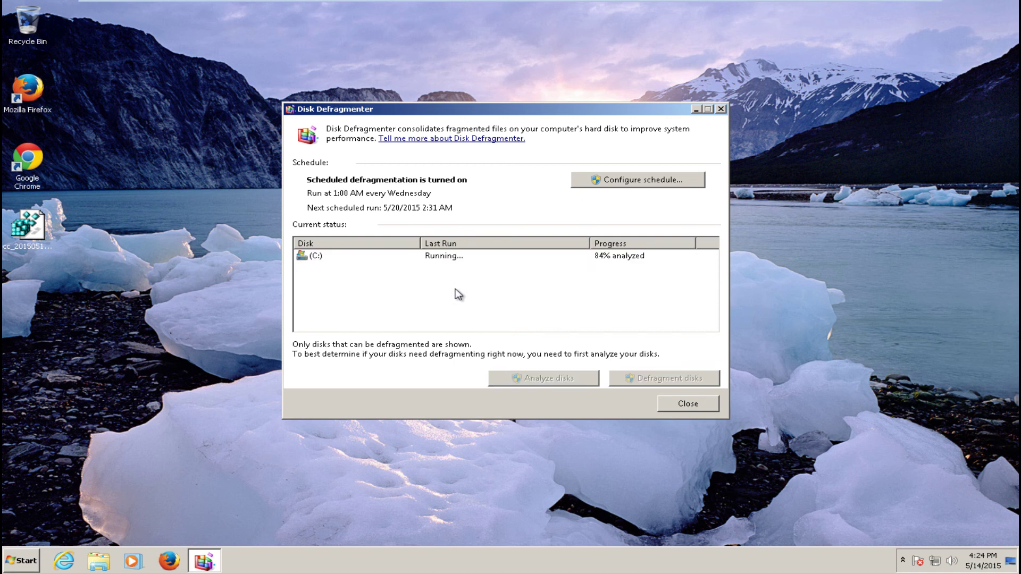
left_click(447, 256)
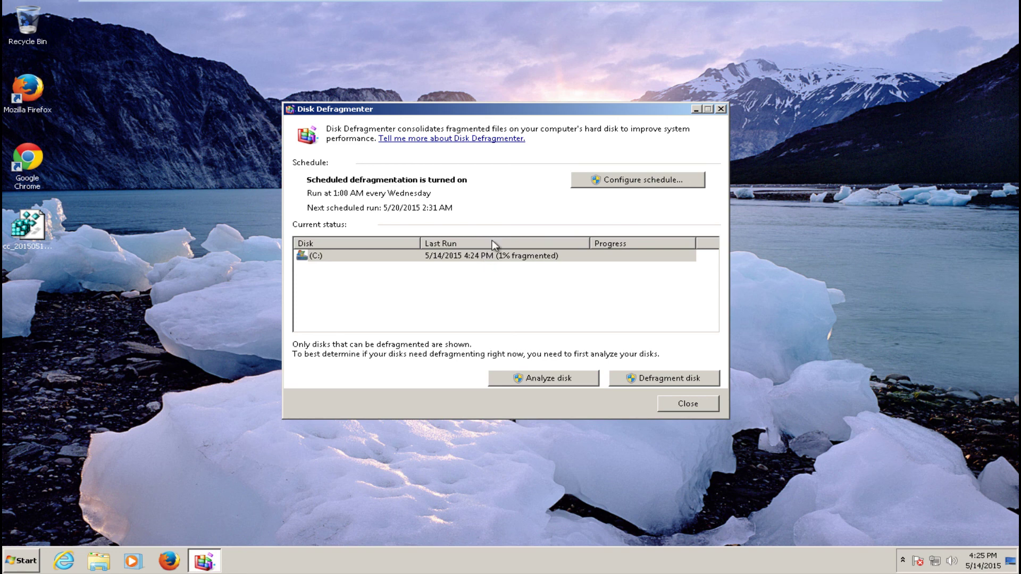
left_click(596, 182)
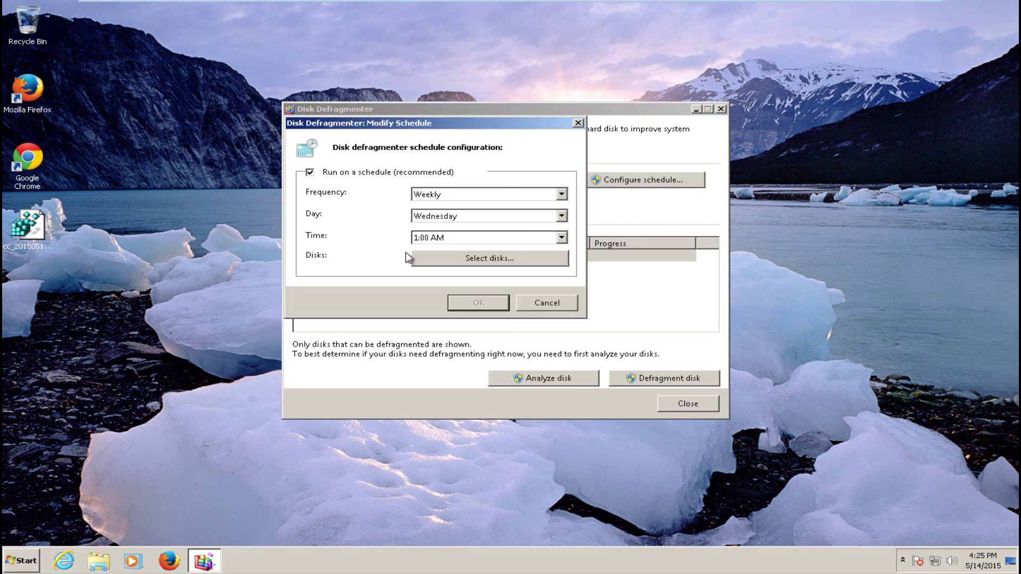
left_click(546, 302)
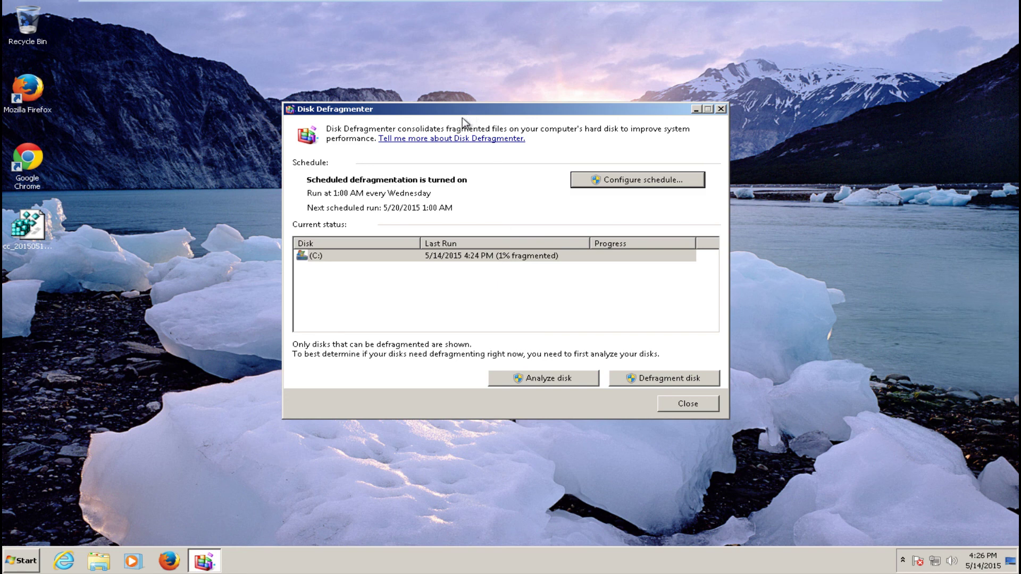
left_click_drag(442, 112, 441, 104)
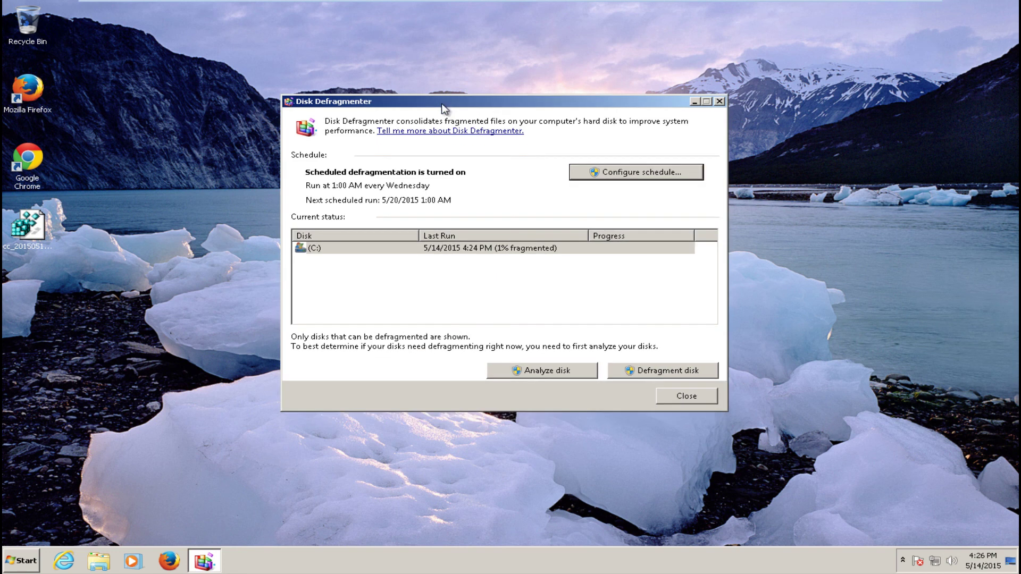